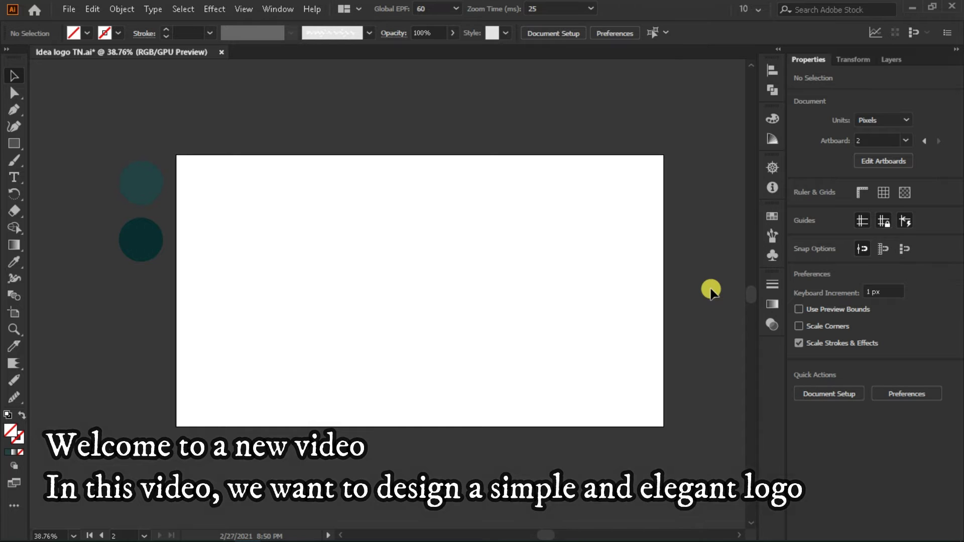
Draw a background rectangle of about 1283 × 717 px over the whole artboard and fill it with the lighter teal sample color
left_click(19, 145)
left_click_drag(176, 155, 663, 426)
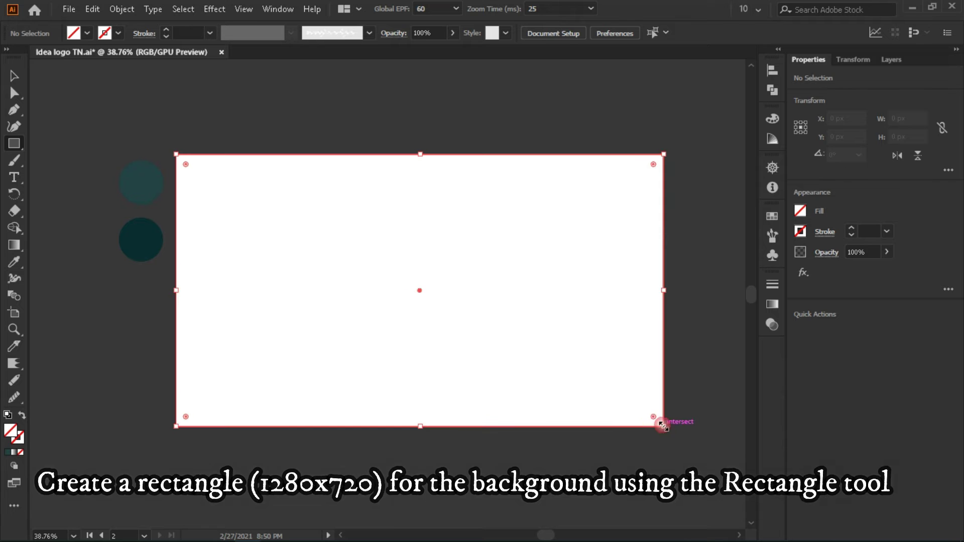
left_click(17, 263)
left_click(141, 180)
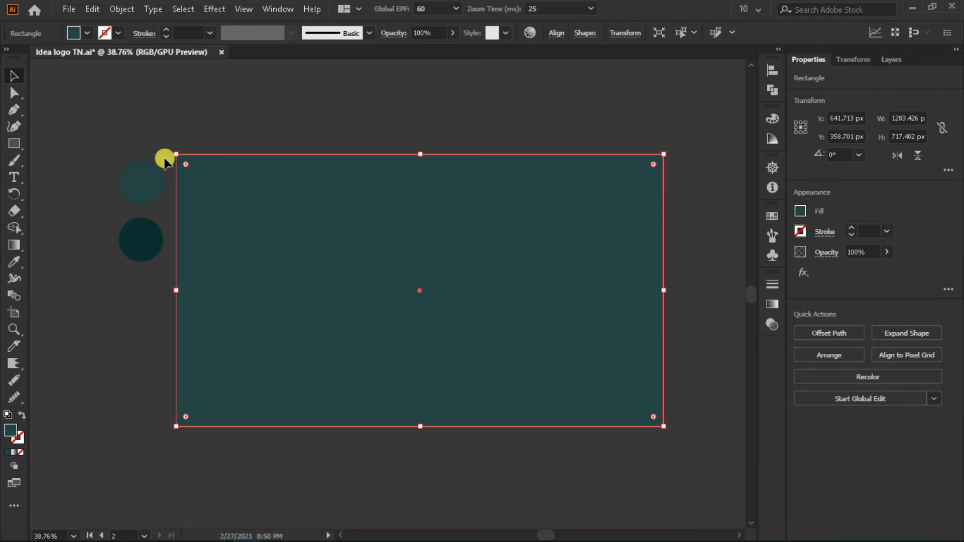
Lock the teal background rectangle
left_click(122, 8)
mouse_move(311, 107)
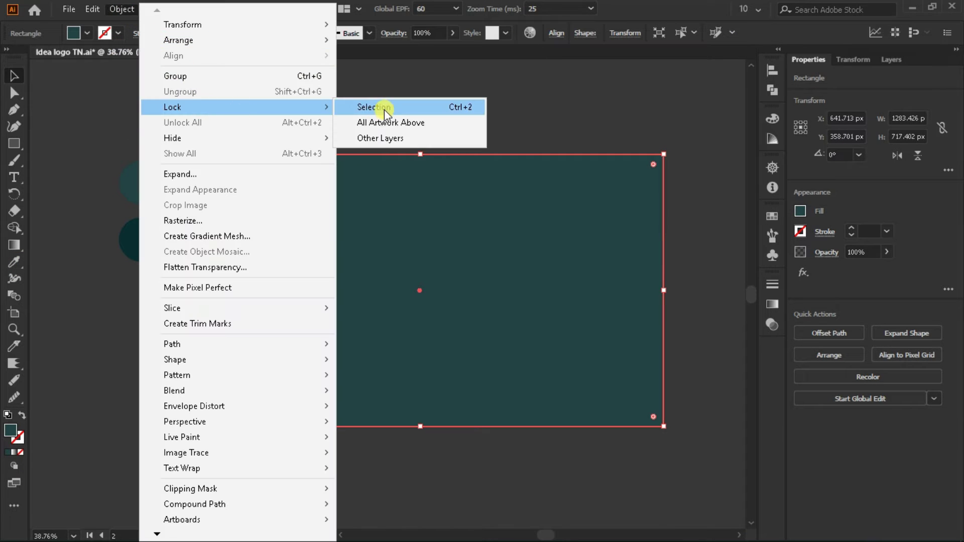
left_click(384, 109)
Create a 600 × 600 px circle and fill it with the darker teal sample color
left_click_drag(14, 146, 102, 160)
left_click(416, 266)
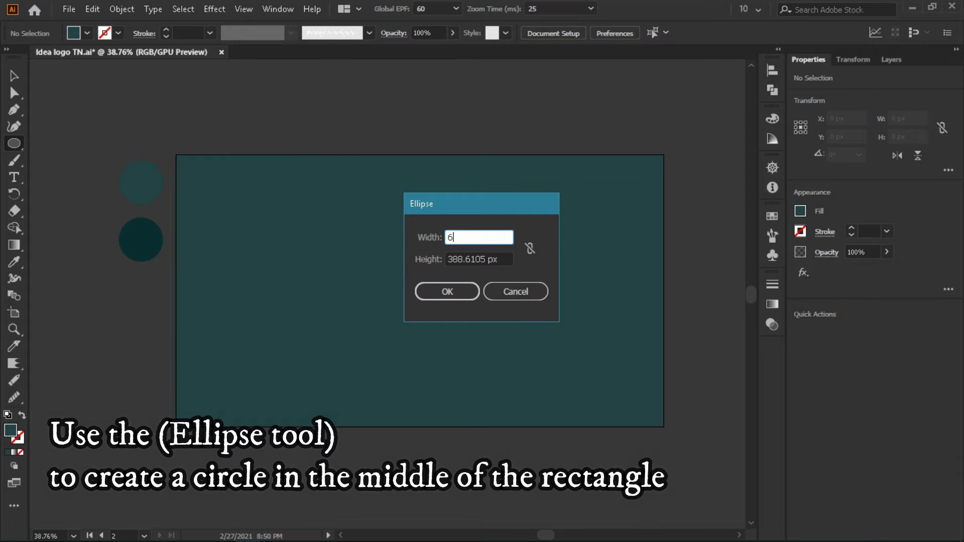
type("600")
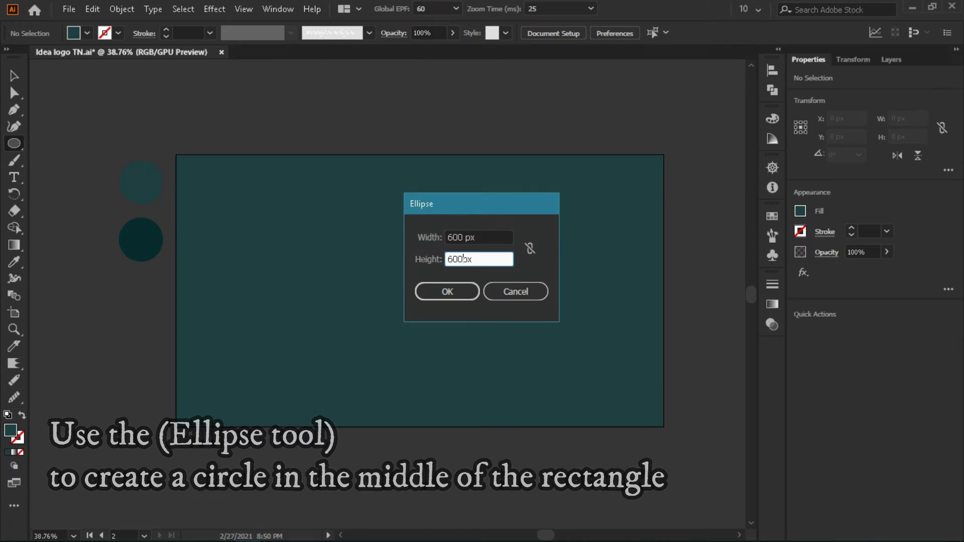
key("Return")
left_click(14, 261)
left_click(136, 238)
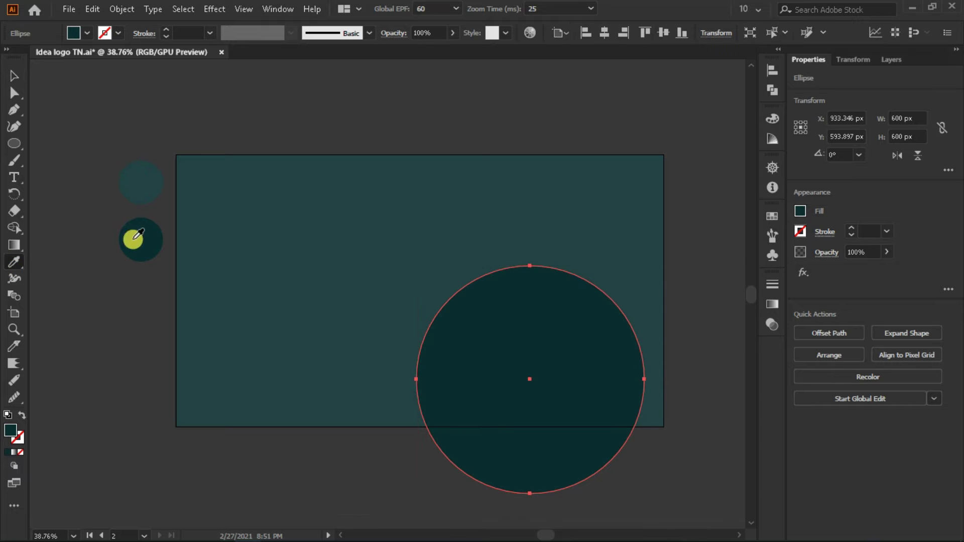
Move the dark circle over the background and center it horizontally and vertically on the artboard
left_click(14, 75)
left_click_drag(562, 312, 478, 250)
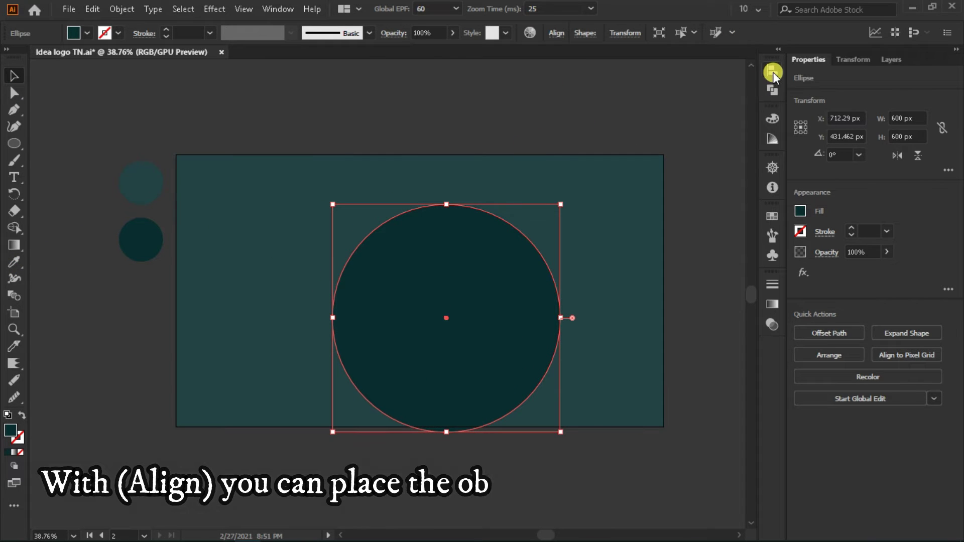
left_click_drag(771, 73, 640, 112)
left_click(649, 92)
left_click(280, 10)
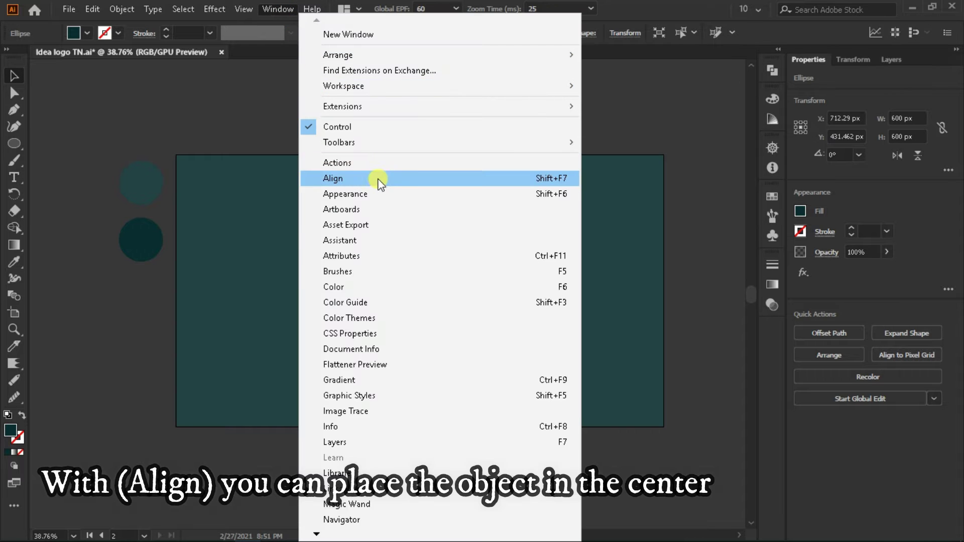
left_click(431, 178)
left_click(500, 136)
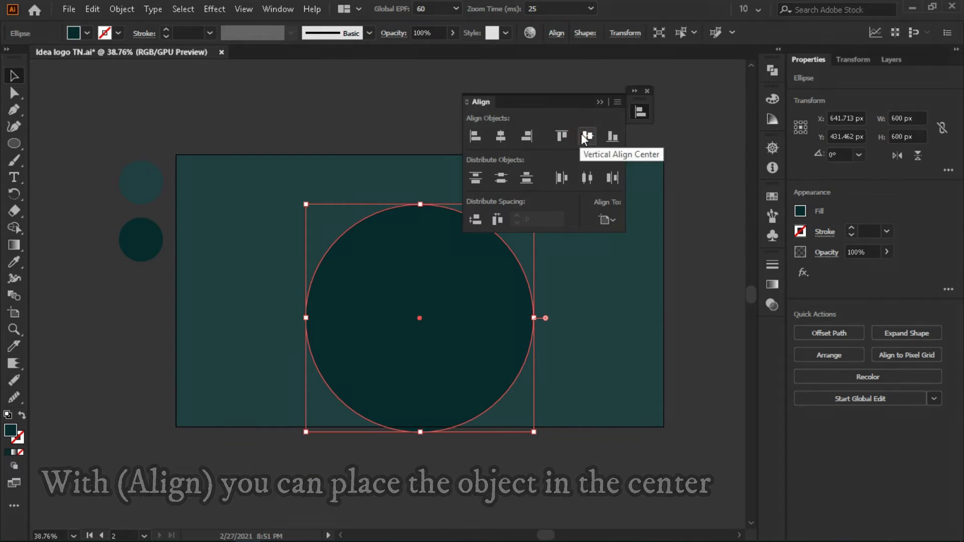
left_click(586, 136)
left_click(600, 102)
left_click_drag(638, 99, 772, 63)
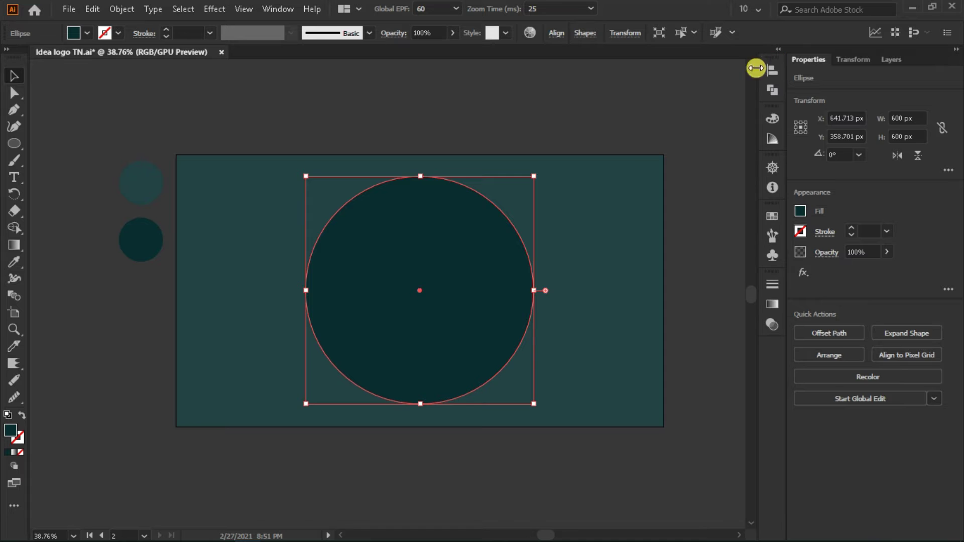
Lock the dark teal circle
left_click(476, 175)
left_click(467, 201)
left_click(121, 9)
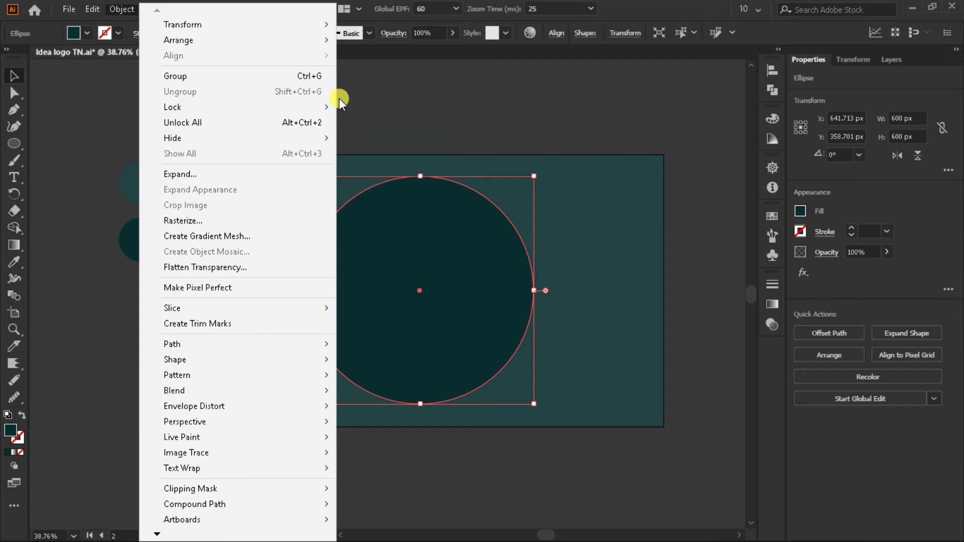
left_click(354, 106)
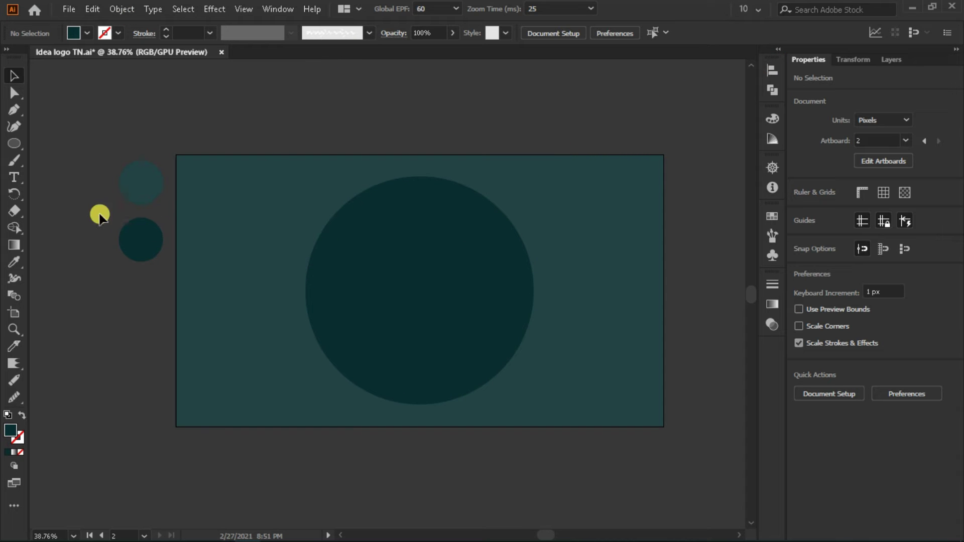
Add the text GH inside the dark circle, enlarge it to about 260 pt and place it in the middle
left_click(14, 176)
left_click(390, 277)
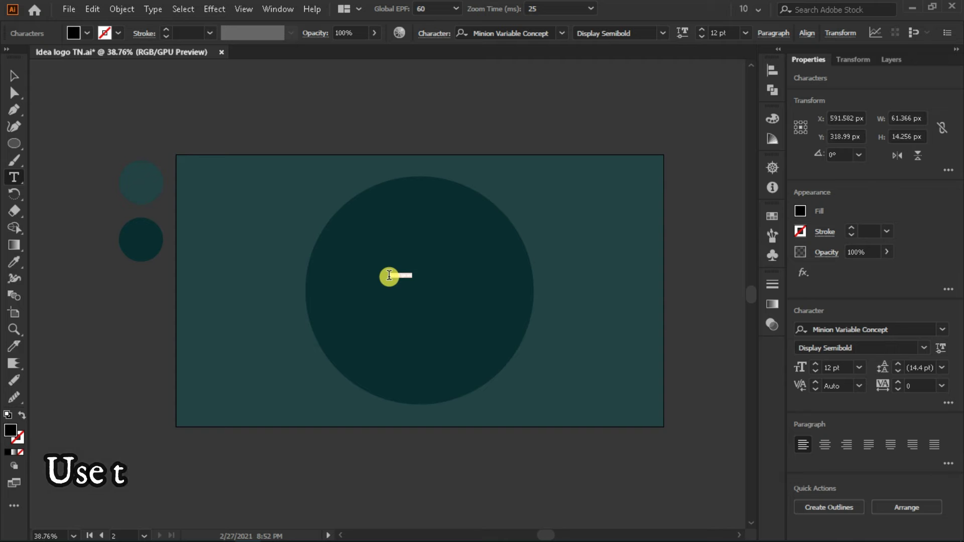
type("GH")
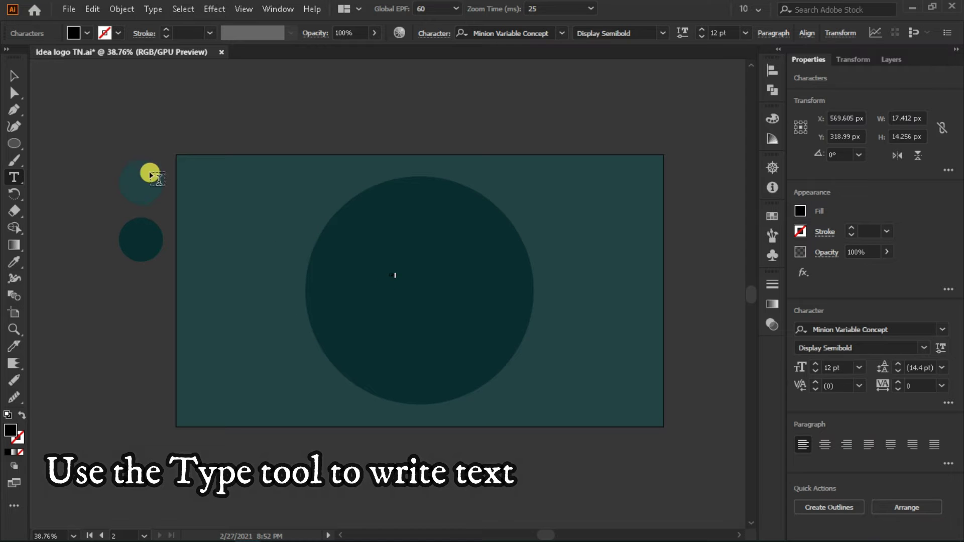
left_click(14, 76)
left_click_drag(396, 278, 458, 329)
left_click_drag(415, 288, 376, 234)
left_click_drag(418, 275, 495, 335)
left_click_drag(480, 285, 480, 301)
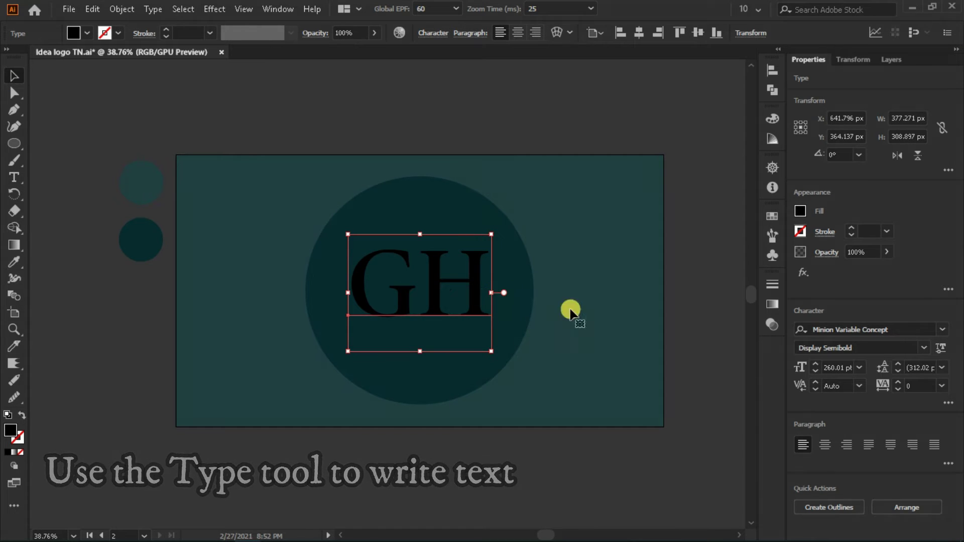
Convert the GH text to outlines and ungroup it into separate letters
left_click(942, 329)
left_click(753, 374)
right_click(474, 293)
left_click(568, 344)
right_click(477, 287)
left_click(522, 405)
left_click(497, 301)
Fill the letter H with white
left_click(487, 283)
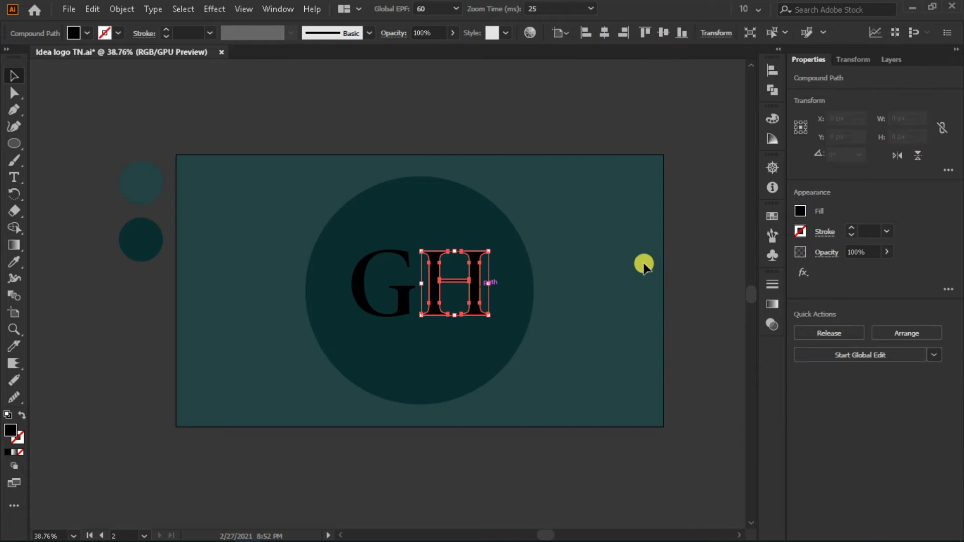
left_click(799, 211)
left_click(692, 241)
left_click(665, 262)
left_click(588, 264)
Move the white H over the G so that its left stem sits inside the G's opening
key("z")
left_click_drag(416, 288, 627, 312)
key("v")
left_click_drag(466, 289, 338, 289)
left_click_drag(482, 276, 496, 277)
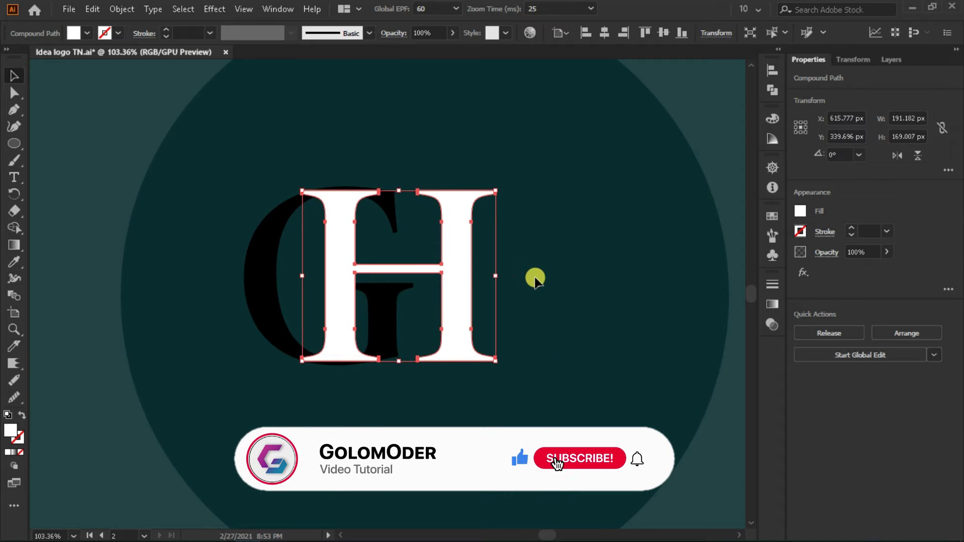
left_click(533, 278)
left_click(454, 290)
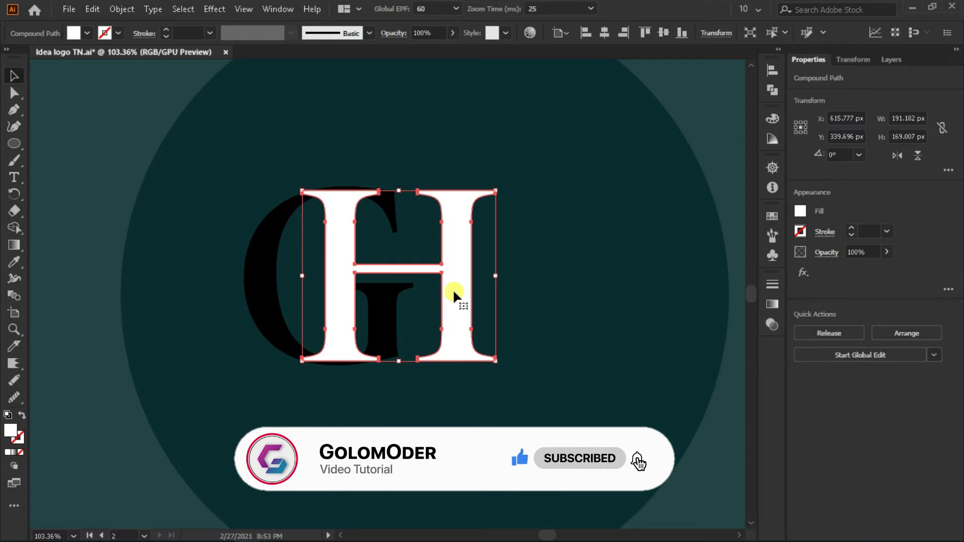
left_click(512, 278)
Draw a closed Pen shape with a curved lower edge over the upper serif of the H's left stem
left_click(14, 110)
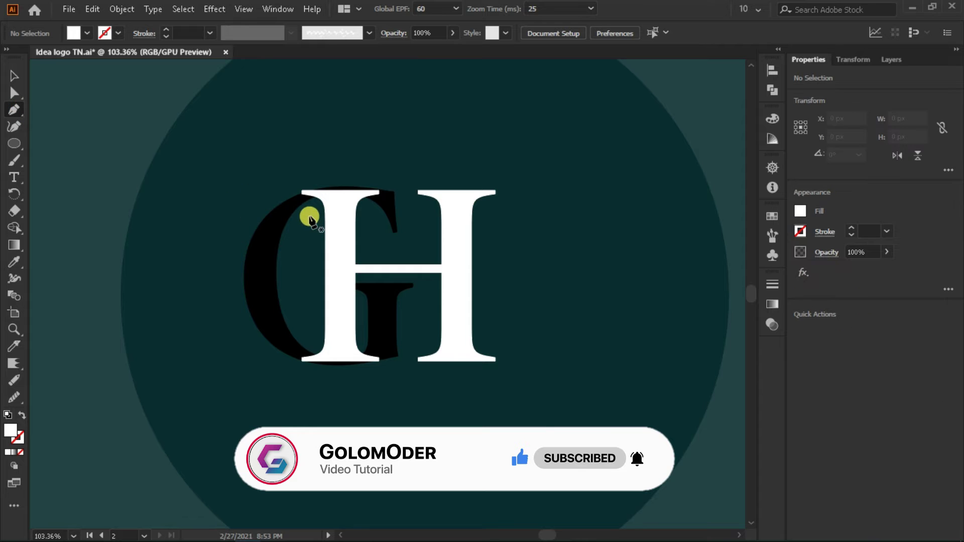
left_click(309, 212)
left_click_drag(372, 212, 407, 230)
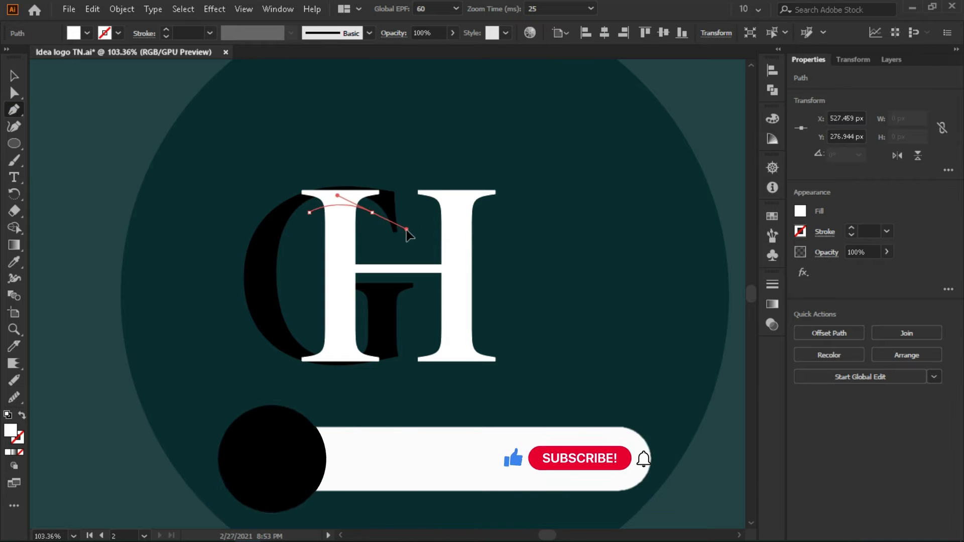
left_click(404, 173)
left_click(349, 159)
left_click(274, 165)
left_click(309, 213)
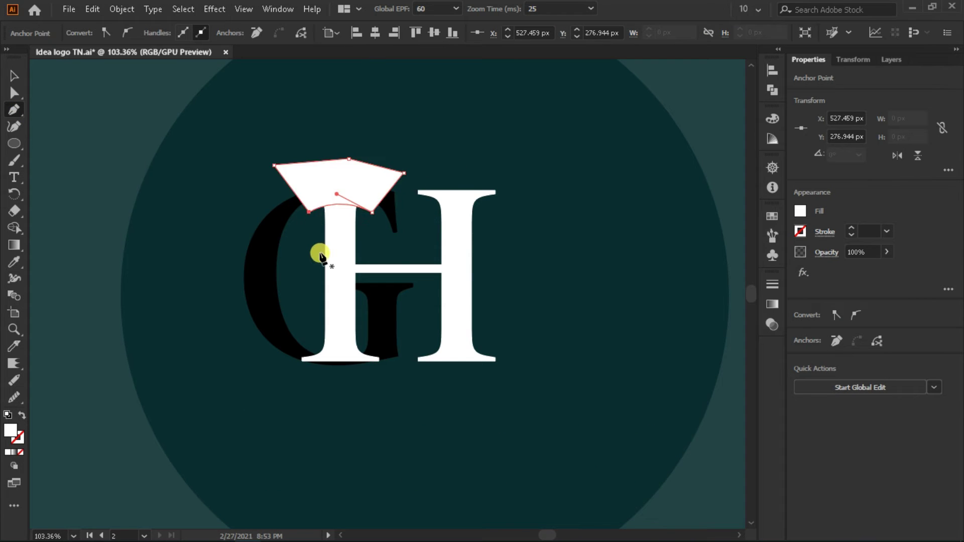
Swap fill and stroke, and draw a closed Pen shape with a curved upper edge over the lower serif of the H's left stem
left_click(21, 416)
left_click(305, 339)
key("ctrl+z")
left_click(309, 344)
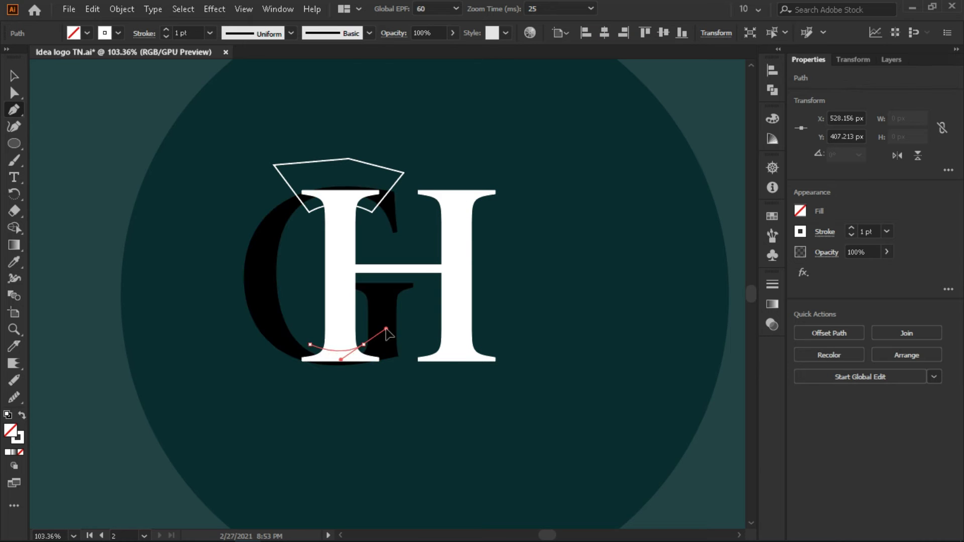
left_click_drag(386, 329, 386, 329)
left_click(364, 344)
left_click(373, 388)
left_click(324, 388)
left_click(280, 373)
left_click(309, 345)
Cut both serifs off the H's left stem and remove the two Pen shapes with the Shape Builder tool
key("v")
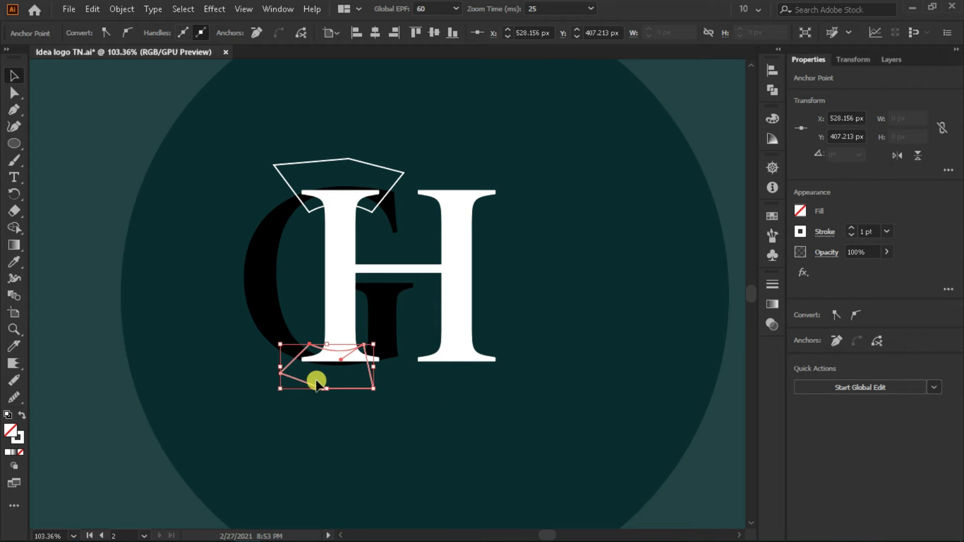
left_click(336, 296, "shift")
left_click(316, 163, "shift")
key("shift+m")
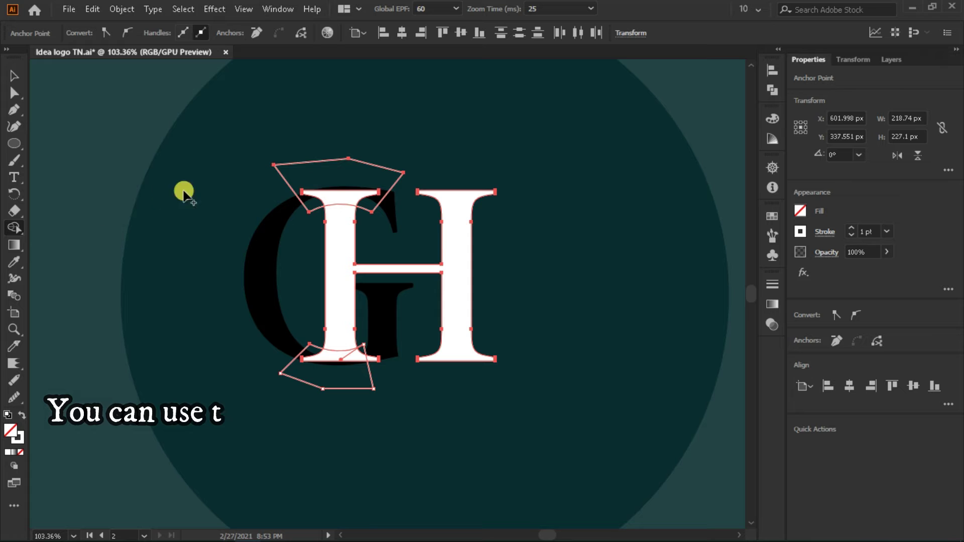
left_click(307, 183, "alt")
left_click(336, 376, "alt")
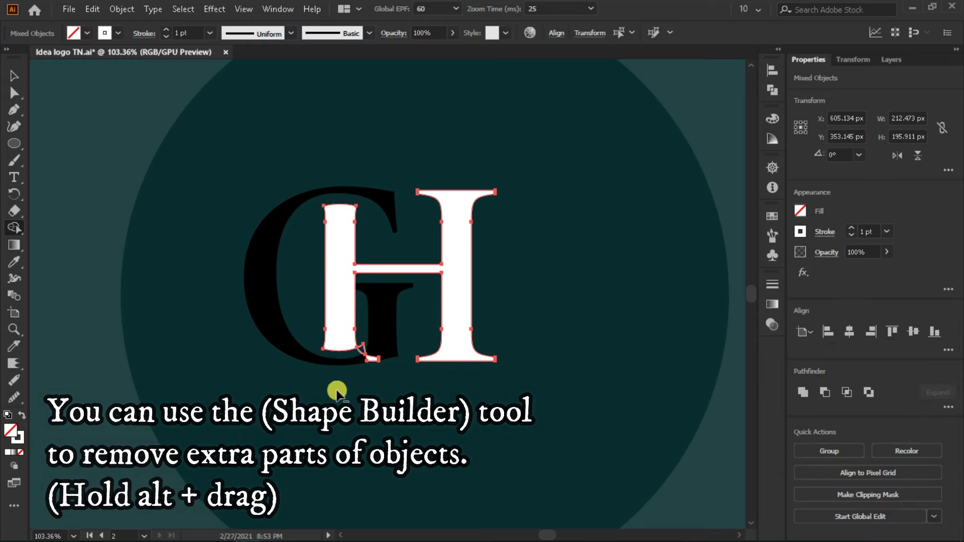
left_click(370, 355, "alt")
Shift the trimmed H slightly further into the G
key("v")
left_click_drag(458, 293, 452, 294)
left_click(533, 286)
Draw a small closed rectangular Pen shape over the inner end of the G's crossbar beside the H's left stem
key("z")
left_click_drag(353, 286, 384, 286)
left_click(14, 106)
left_click(358, 274)
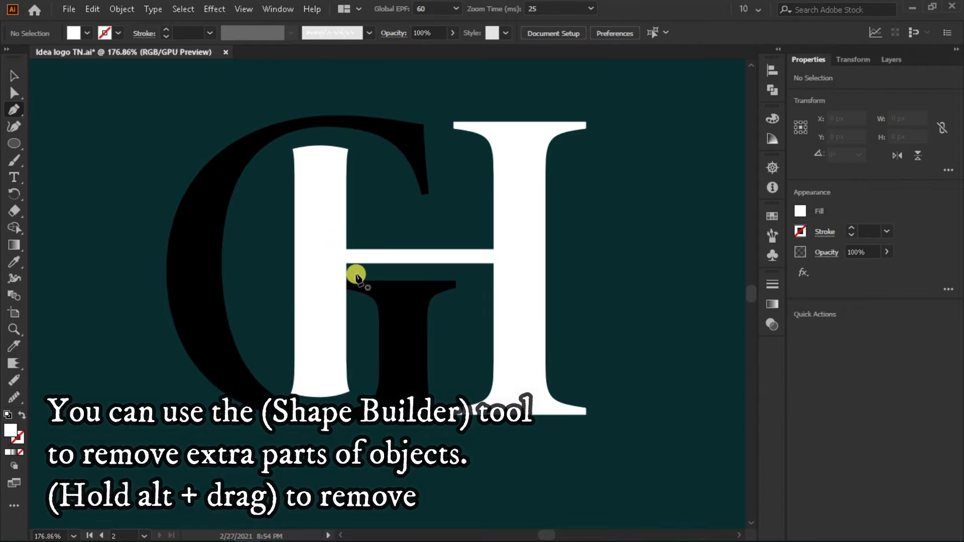
left_click(357, 304)
left_click(327, 305)
left_click(327, 274)
left_click(358, 274)
Remove the inner end of the G's crossbar and the small rectangle with the Shape Builder tool
key("v")
left_click(211, 306, "shift")
key("shift+m")
left_click_drag(348, 301, 354, 287)
key("v")
Apply the G's black fill to the H with the Eyedropper tool
key("z")
left_click_drag(384, 323, 280, 342)
key("v")
left_click(459, 308)
left_click(14, 262)
left_click(266, 285)
key("v")
left_click(207, 286)
Select the four corner points of the H's left stem and round them slightly
key("z")
left_click_drag(337, 228, 472, 248)
left_click(14, 93)
left_click(319, 205)
left_click(389, 205, "shift")
left_click(317, 511, "shift")
left_click(390, 509, "shift")
left_click_drag(330, 214, 323, 213)
left_click_drag(427, 247, 273, 271)
key("v")
left_click(589, 311)
left_click_drag(589, 310, 470, 329)
key("v")
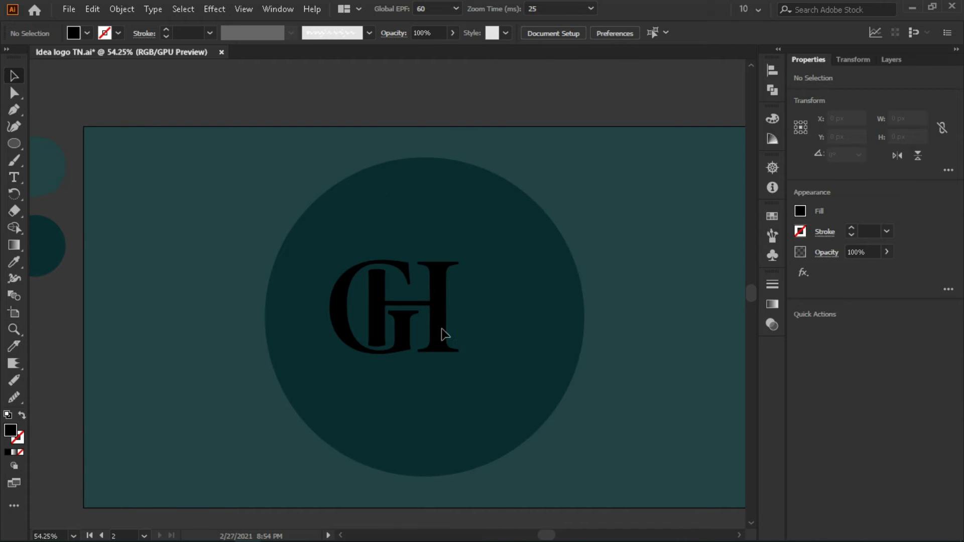
Select the G and the H and group them together
left_click(440, 334)
right_click(339, 305)
left_click(320, 340)
left_click(344, 305)
left_click(130, 9)
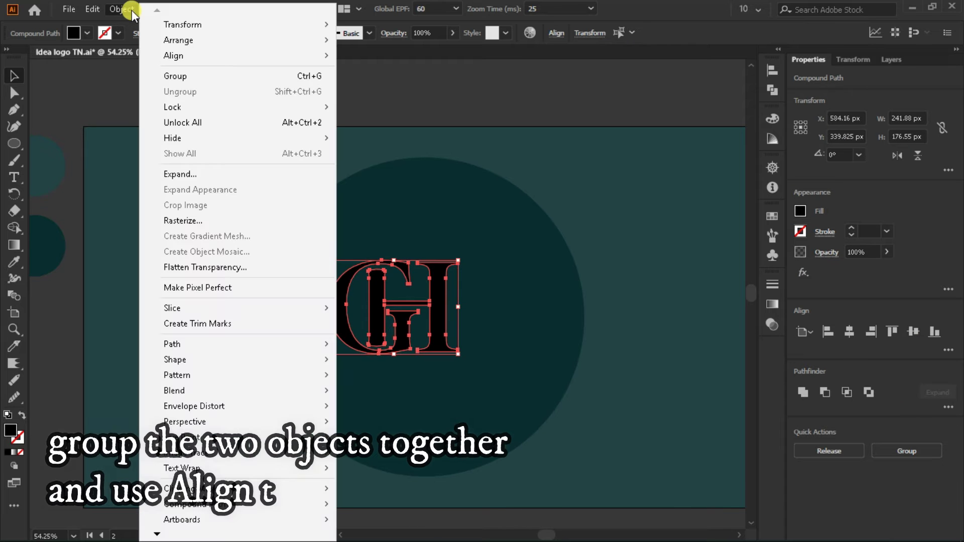
left_click(209, 74)
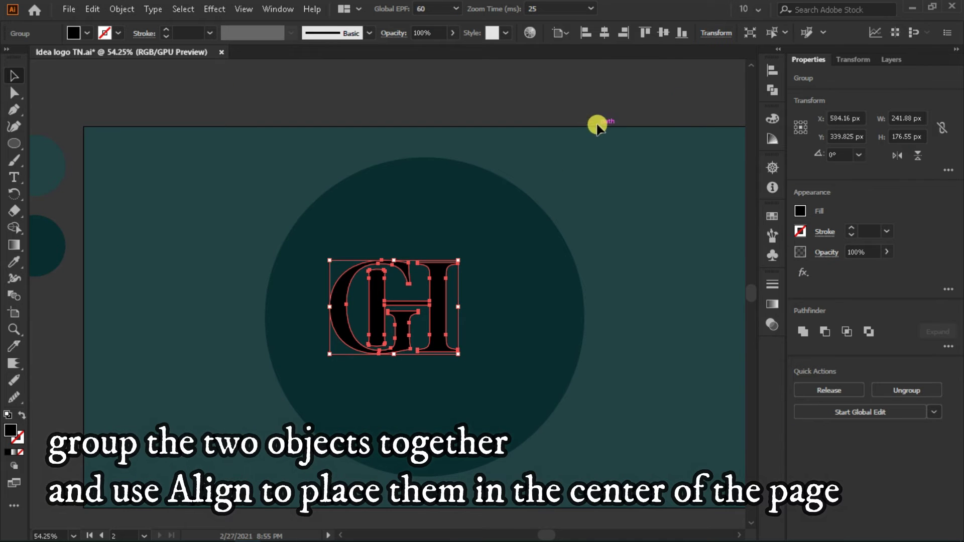
Center the GH group horizontally and vertically on the artboard
key("shift+F7")
left_click(639, 93)
left_click(715, 99)
Fill the GH group with white
left_click(800, 211)
left_click(666, 261)
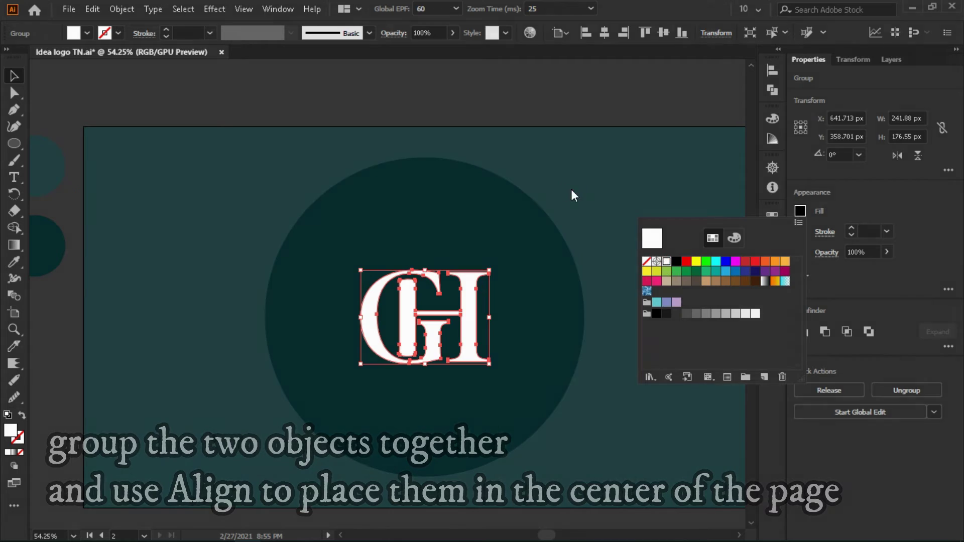
left_click(571, 190)
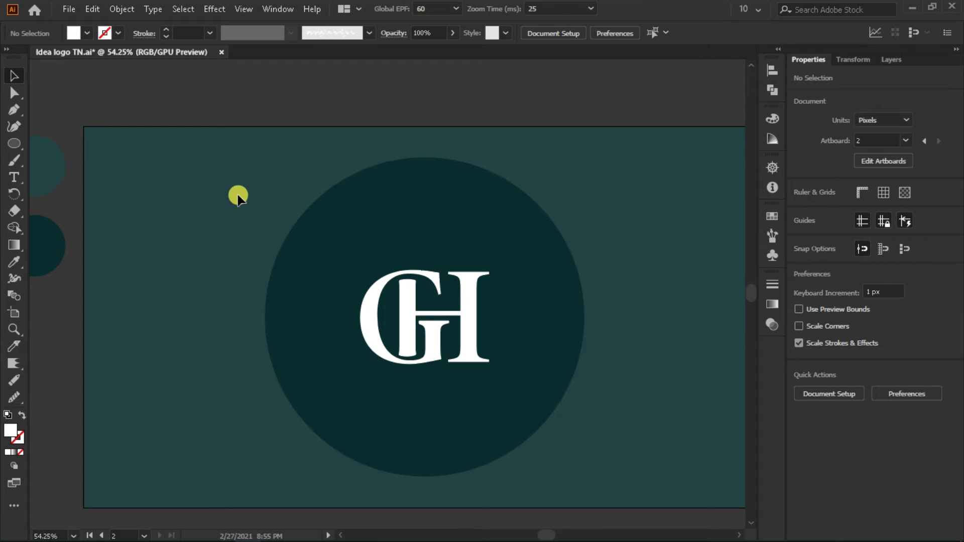
Create a 420 × 420 px circle around the GH letters with a white outline and no fill
left_click(435, 246)
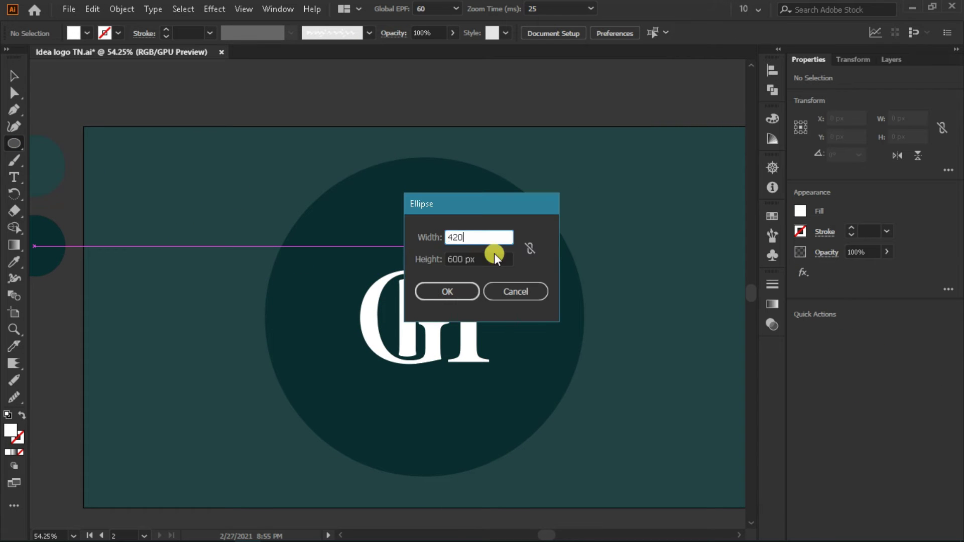
key("Return")
key("v")
left_click_drag(589, 376, 485, 328)
left_click(22, 415)
Center the white outlined circle vertically on the artboard
left_click(765, 73)
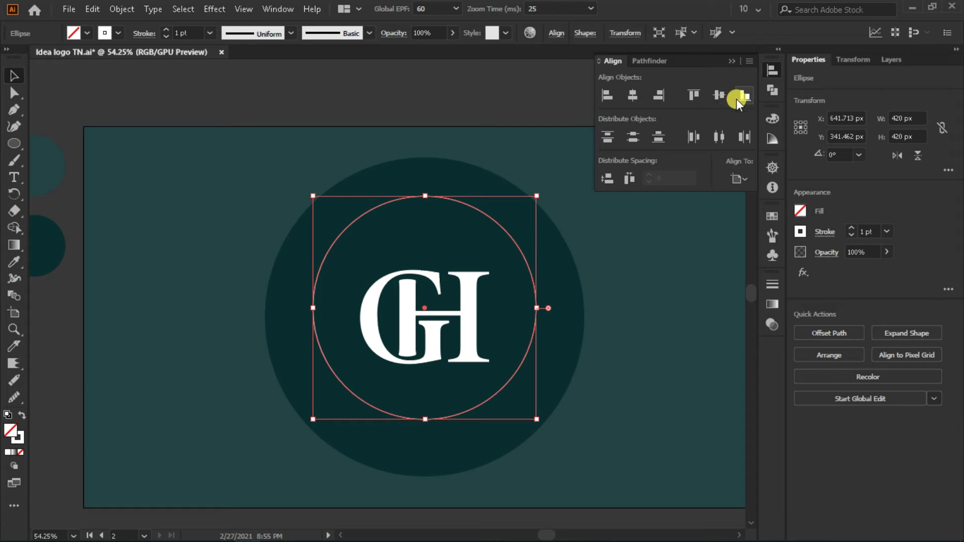
left_click(721, 95)
left_click(734, 59)
left_click(603, 181)
Align the GH group and the outlined circle to each other's horizontal center
left_click(469, 303)
left_click(536, 307, "shift")
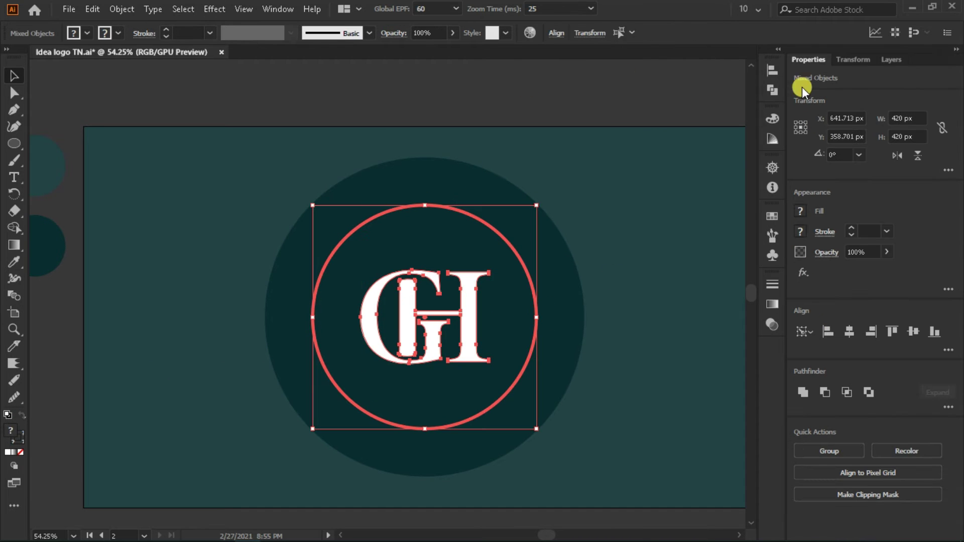
left_click(772, 70)
left_click(634, 97)
left_click(738, 61)
left_click(514, 230)
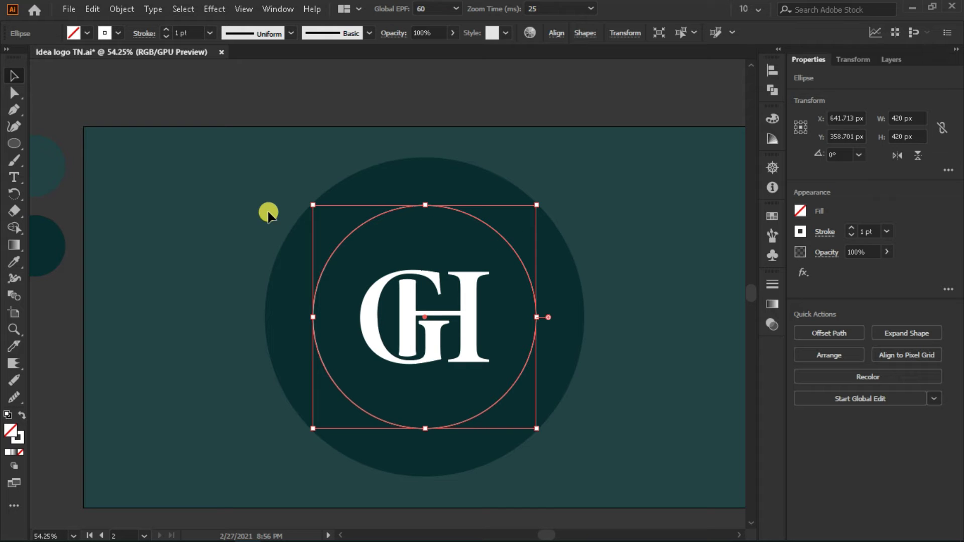
Draw a vertical line about 456 px long through the center of the white outlined circle, extending slightly past both edges
key("p")
left_click(425, 196)
left_click(425, 439)
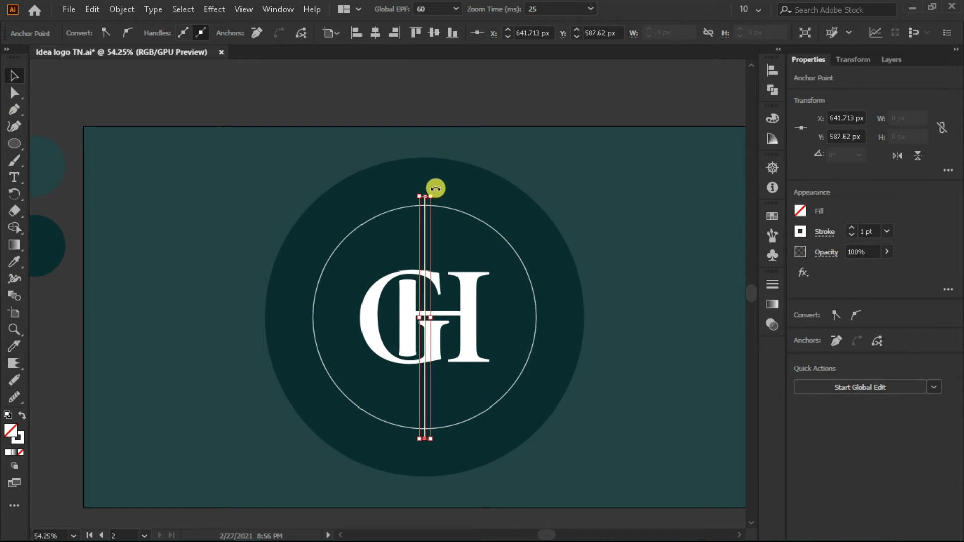
Copy the vertical line in place and rotate the copy 90° to form a horizontal line across the circle
left_click(92, 8)
left_click(181, 77)
left_click(91, 9)
left_click(181, 107)
left_click_drag(428, 192, 549, 326)
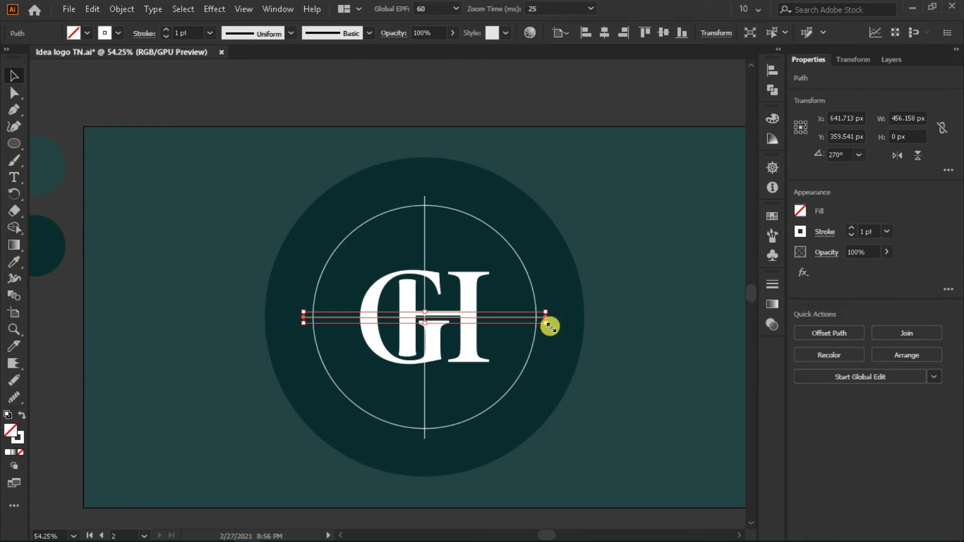
Split the outlined circle and both crossing lines with the Pathfinder Outline operation and give the resulting segments a white stroke
left_click(425, 207, "shift")
left_click(770, 92)
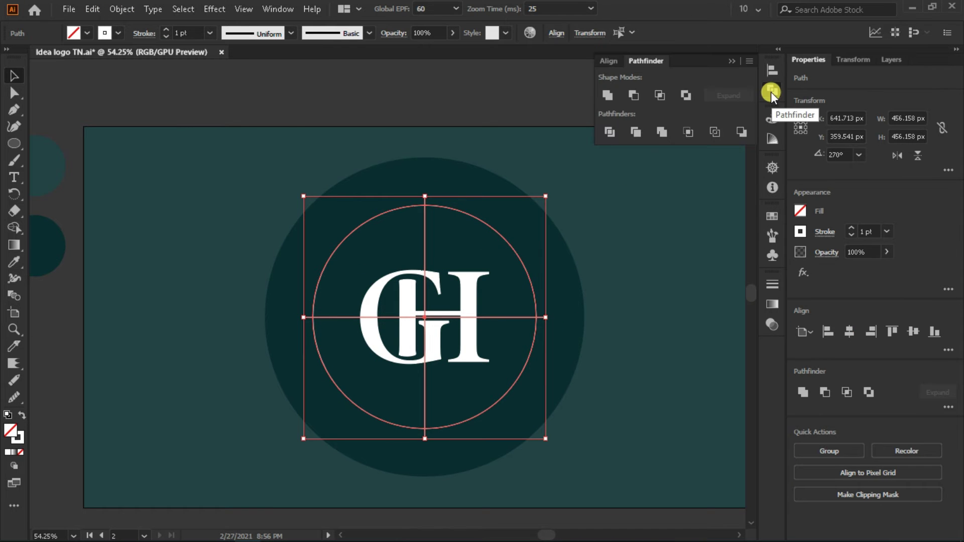
left_click(717, 130)
left_click(731, 62)
left_click(804, 231)
left_click(675, 280)
left_click(871, 280)
Ungroup the split artwork and delete all the straight line segments, keeping only the circle's four quarter arcs
double_click(527, 273)
right_click(527, 274)
left_click(565, 387)
left_click(456, 254)
left_click(427, 208)
left_click(303, 321)
left_click(495, 317, "shift")
left_click(424, 391, "shift")
left_click(424, 437, "shift")
left_click(546, 318, "shift")
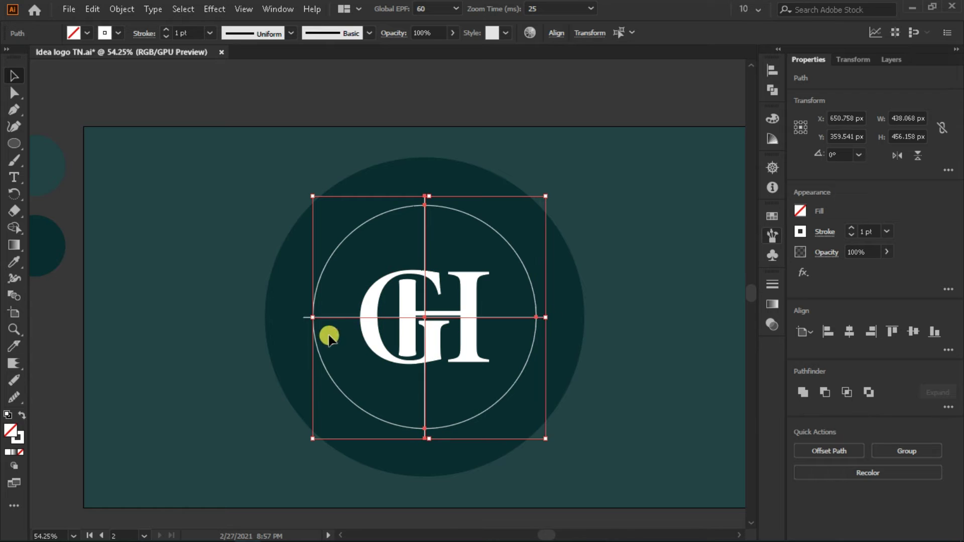
left_click(303, 320)
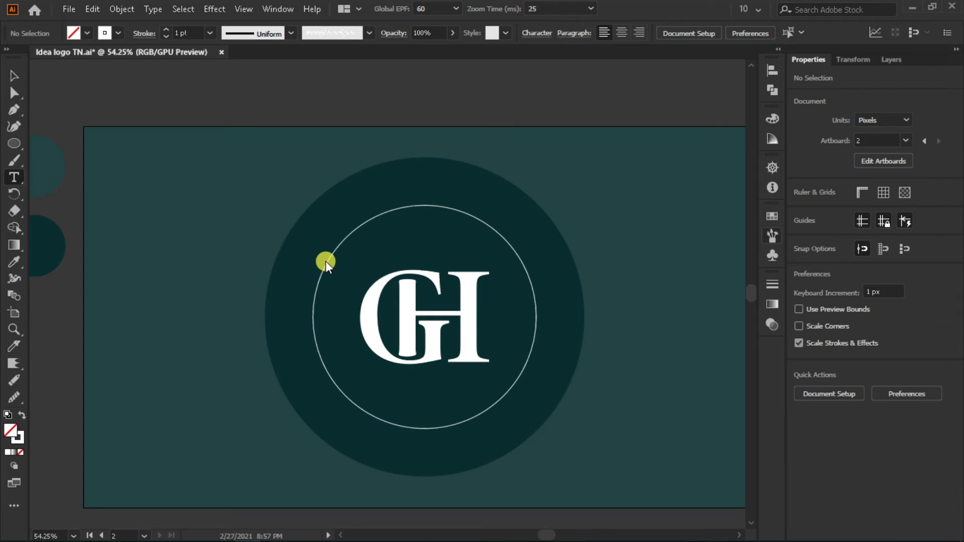
Add the text GREEN HOUSE along the upper-left quarter arc and fill it with white
left_click(326, 262)
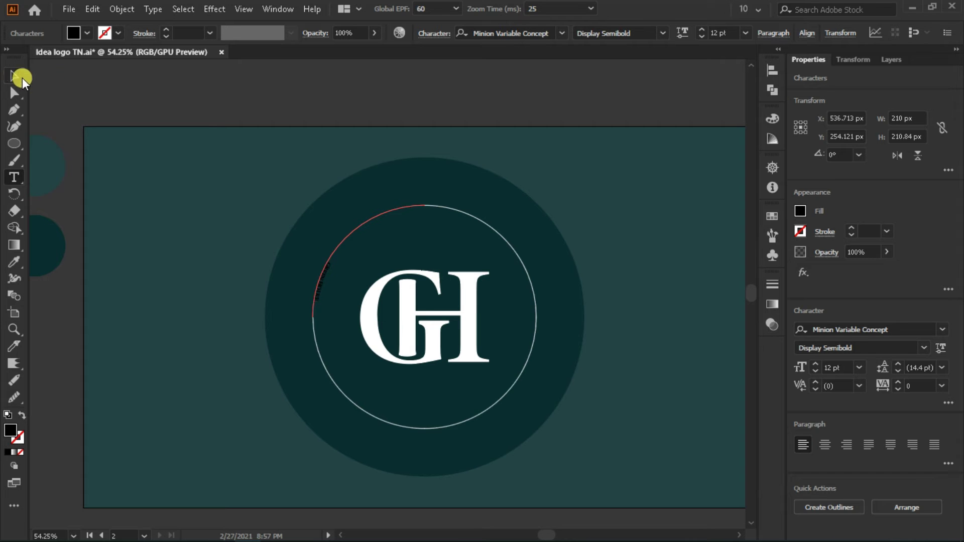
left_click(14, 75)
key("z")
left_click_drag(331, 260, 405, 278)
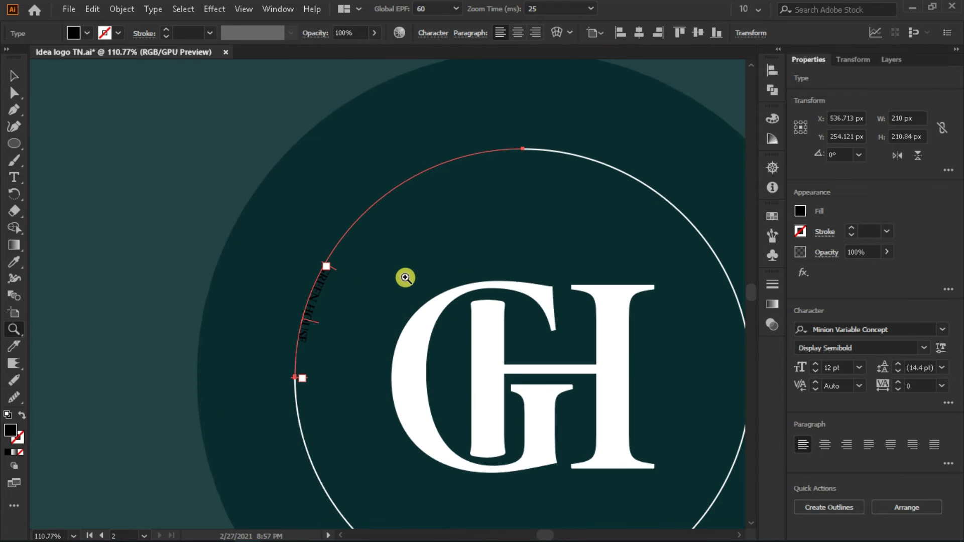
left_click(791, 211)
left_click(653, 239)
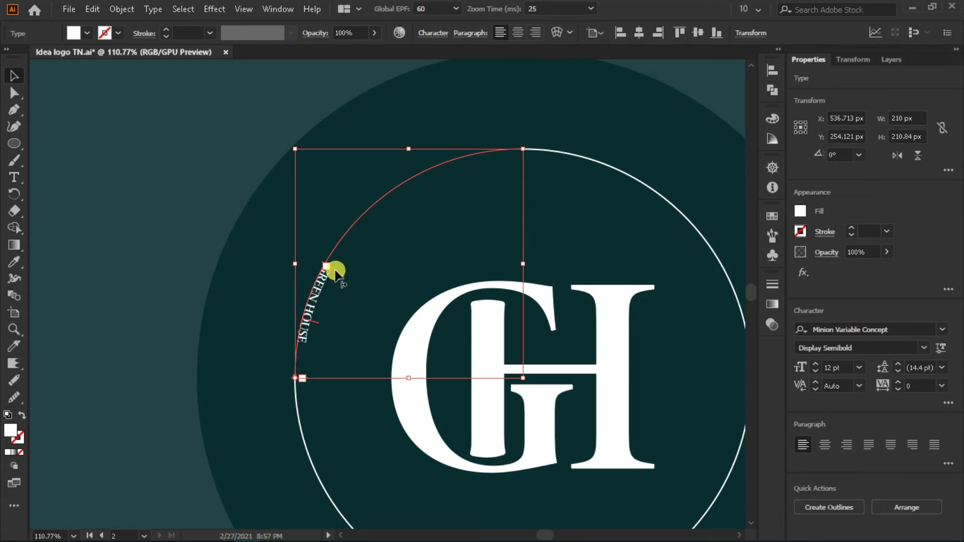
Set the arc text's size to 31 pt and flip it to the outer side of the upper-left arc
left_click(815, 366)
left_click(815, 365)
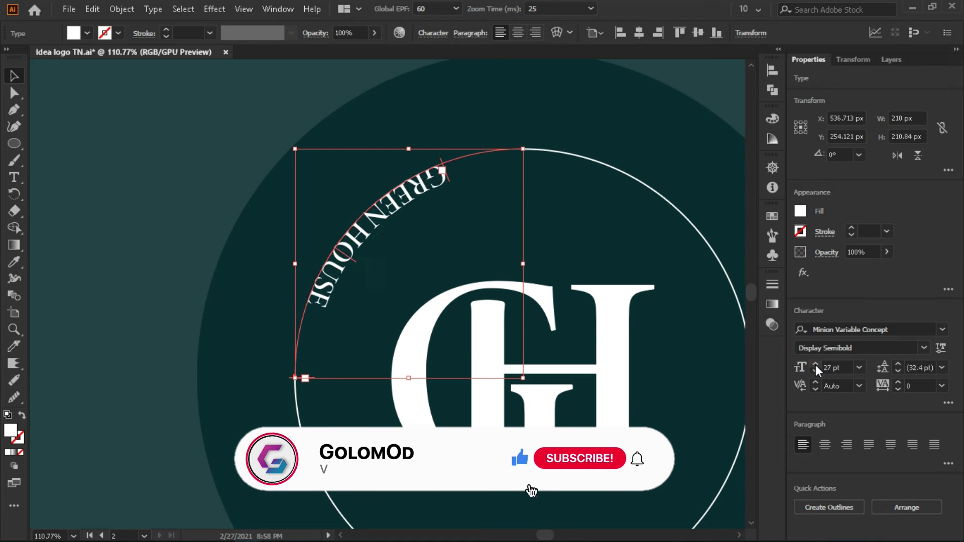
left_click(815, 366)
left_click_drag(355, 263, 355, 198)
left_click(140, 153)
Add the text GREEN HOUSE along the outer side of the lower-right quarter arc and fill it with white
left_click_drag(481, 333, 329, 289)
left_click(14, 176)
left_click(465, 417)
type("GREEN")
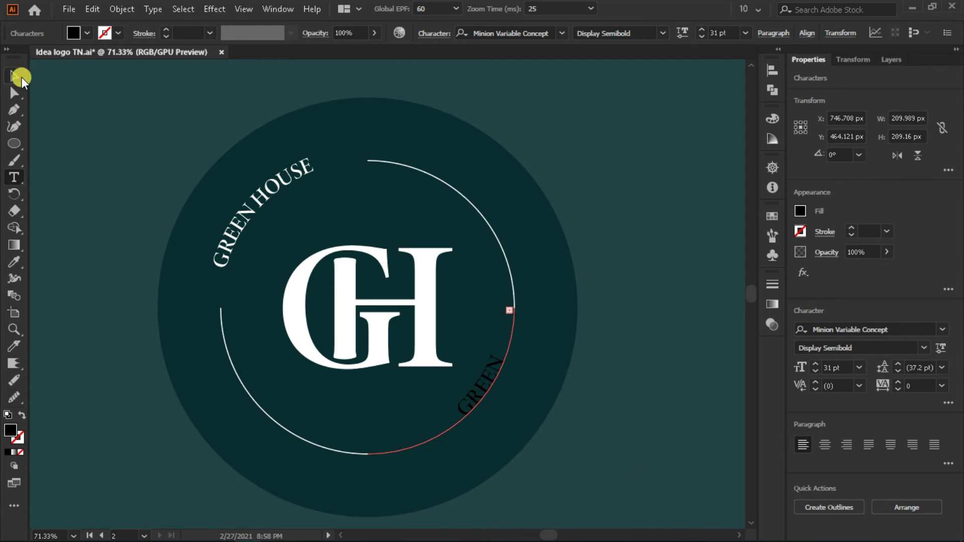
left_click(14, 76)
left_click(799, 211)
left_click(656, 256)
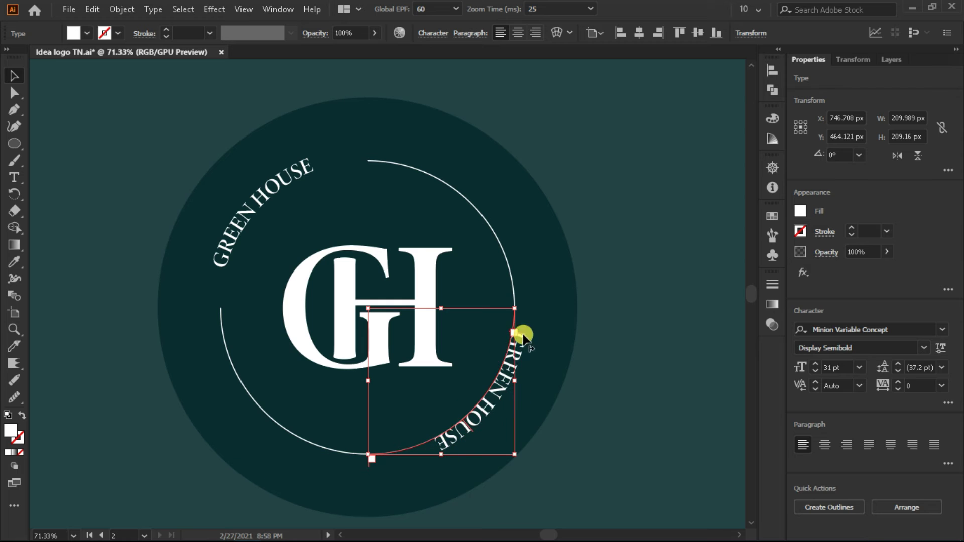
left_click(572, 366)
Draw a vertical stem line about 135 px long beside the dark circle, with a 1 pt white stroke and no fill
key("z")
left_click_drag(572, 368, 502, 374)
left_click(14, 110)
left_click(490, 208)
left_click(490, 317)
key("z")
left_click_drag(490, 261, 573, 290)
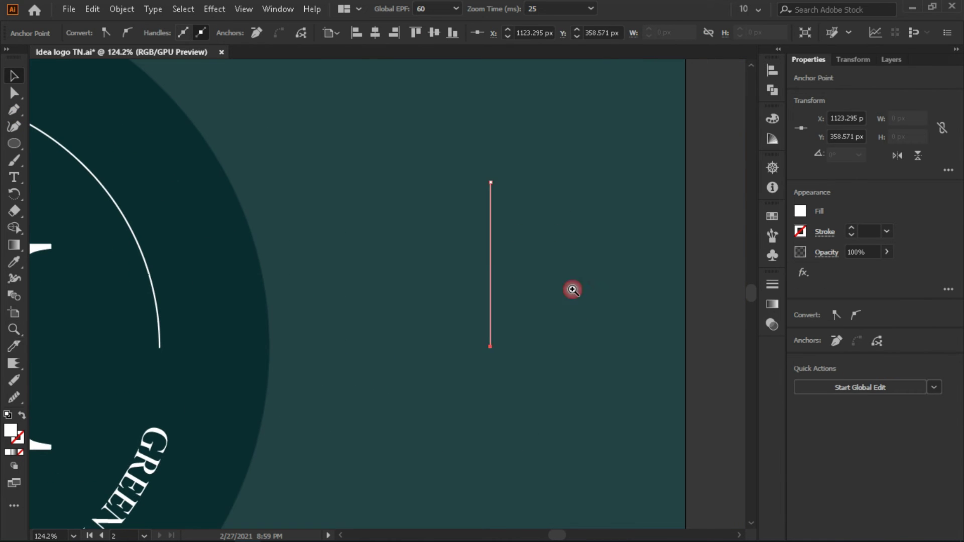
left_click(518, 224)
key("z")
left_click_drag(522, 221, 556, 248)
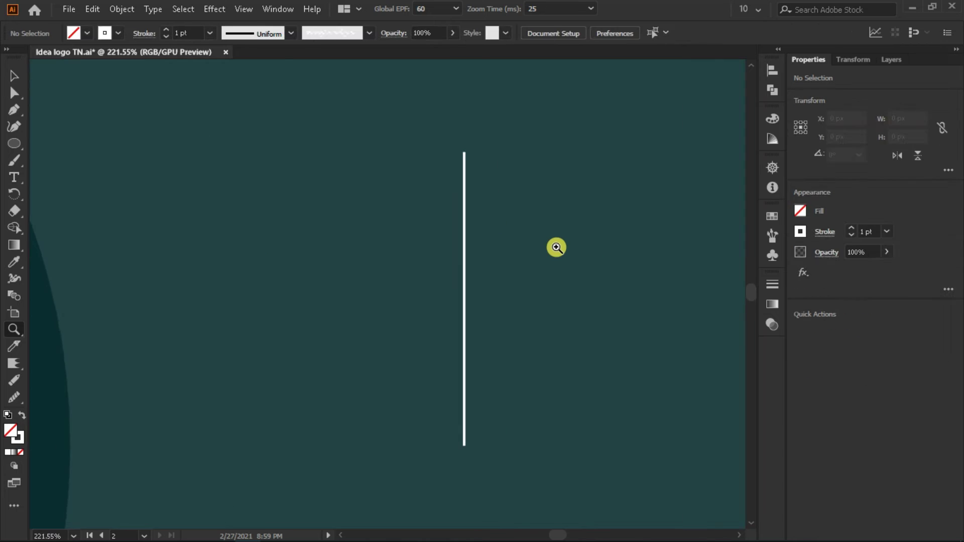
Draw a teardrop leaf about 12 × 11 px against the upper part of the stem, fill it with white and adjust its placement
key("p")
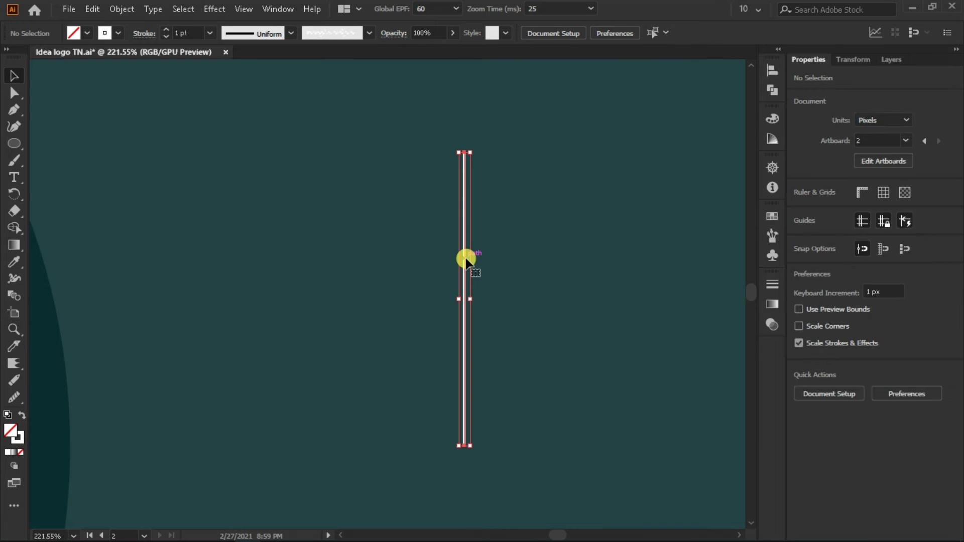
left_click(464, 218)
left_click_drag(486, 201, 533, 224)
key("shift+grave")
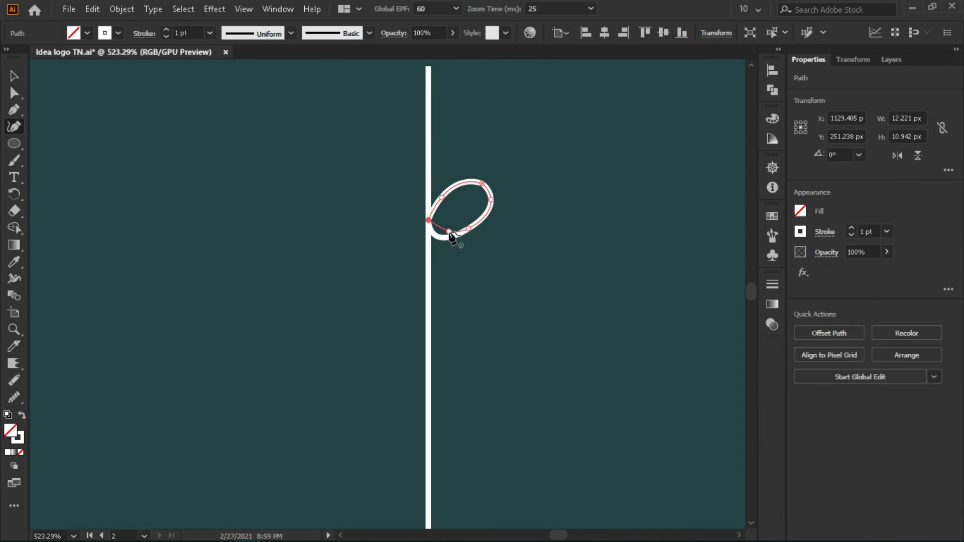
key("v")
left_click(21, 415)
mouse_move(449, 229)
left_mouse_down()
mouse_move(490, 214)
mouse_move(502, 198)
left_mouse_up()
left_click_drag(471, 195, 459, 144)
mouse_move(460, 143)
left_mouse_down()
mouse_move(463, 261)
mouse_move(482, 207)
left_mouse_up()
Duplicate the white leaf down the right side of the stem to make a column of five leaves
left_click_drag(441, 206, 441, 352)
left_click_drag(458, 418, 459, 372)
scroll(458, 372, "down", 1)
left_click_drag(423, 266, 416, 356)
Paste a copy of the leaves in front, flip it horizontally onto the stem's left side, and add one more leaf near the base
left_click_drag(518, 65, 482, 282)
left_click(92, 9)
left_click(123, 76)
key("ctrl+f")
left_click(897, 155)
left_click_drag(408, 245, 381, 218)
left_click(557, 284)
left_click_drag(391, 342, 395, 399)
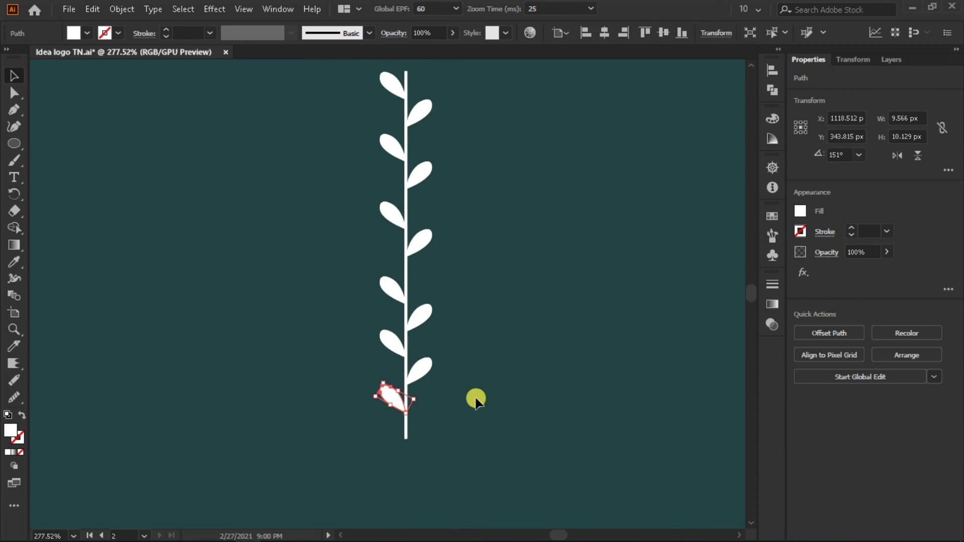
Turn two right-side leaves and one left-side leaf into hollow leaves with a white stroke and no fill
left_click(404, 228)
left_click(376, 344, "shift")
left_click(408, 418, "shift")
left_click(22, 415)
left_click(824, 232)
left_click(600, 411)
Draw curved stalks branching off both sides of the stem between the leaves
key("z")
left_click_drag(408, 306, 454, 306)
key("p")
left_click(375, 444)
left_click_drag(410, 363, 430, 346)
mouse_move(412, 362)
left_mouse_down()
mouse_move(396, 237)
mouse_move(327, 234)
left_mouse_up()
left_click(274, 235, "ctrl")
left_click(371, 426)
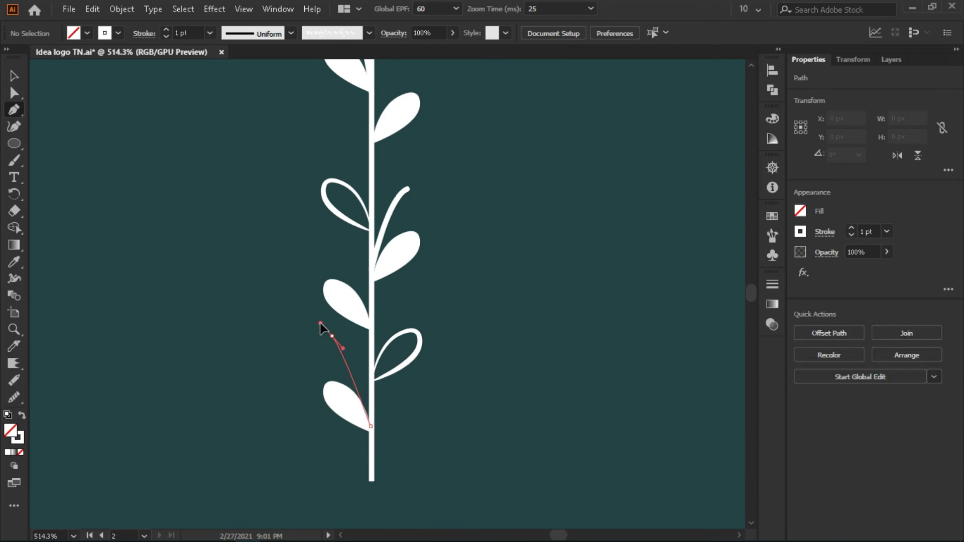
left_click_drag(333, 337, 318, 308)
Apply a tapered width profile to the strokes of the curved stalks
key("v")
left_click(366, 209, "shift")
left_click(824, 231)
left_click(793, 449)
left_click(738, 373)
Draw small circles at the tips of the curved stalks and fill them with white
key("l")
left_click_drag(363, 236, 371, 248)
key("shift+x")
left_click(360, 458)
left_click_drag(359, 458, 266, 115)
key("l")
left_click_drag(411, 292, 420, 301)
Draw a curved petal about 10 × 3 px beside the stem with a 0.25 pt white stroke and no fill
key("z")
left_click_drag(342, 298, 251, 522)
left_click(15, 110)
left_click(338, 229)
mouse_move(376, 210)
left_mouse_down()
mouse_move(411, 219)
mouse_move(387, 227)
left_mouse_up()
left_click(339, 229)
key("v")
key("shift+x")
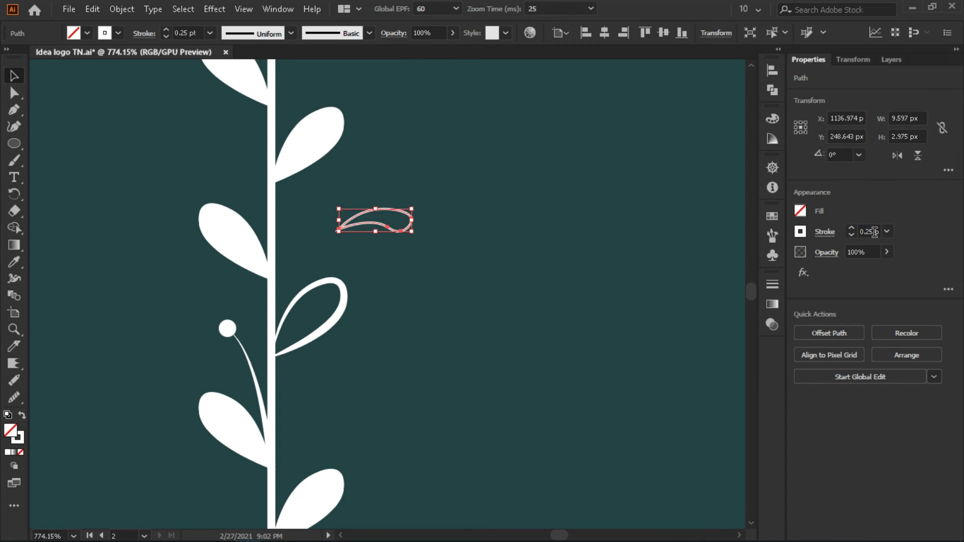
left_click(824, 231)
Rotate the thin outlined petal and place copies of it on both sides of the stem between the leaves
left_click_drag(483, 252, 601, 181)
scroll(600, 203, "down", 5)
mouse_move(525, 186)
left_mouse_down()
mouse_move(439, 347)
mouse_move(395, 204)
left_mouse_up()
left_click_drag(400, 189, 477, 287)
left_click(476, 303)
left_click(403, 459)
left_click_drag(403, 459, 361, 460)
left_click_drag(414, 297, 409, 315)
left_click(411, 317)
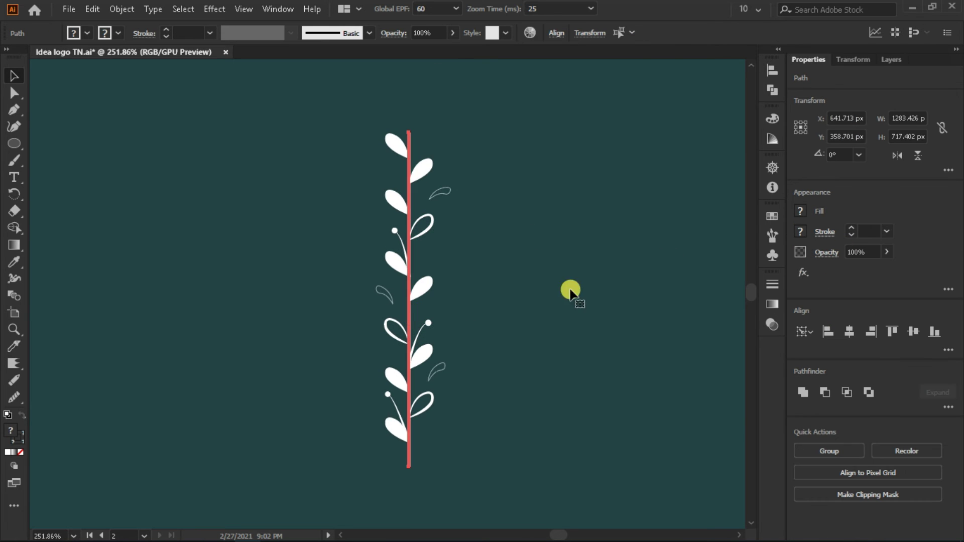
Set the stem line's stroke weight to 0.5 pt
scroll(411, 317, "down", 5)
left_click(613, 361)
scroll(498, 321, "up", 6)
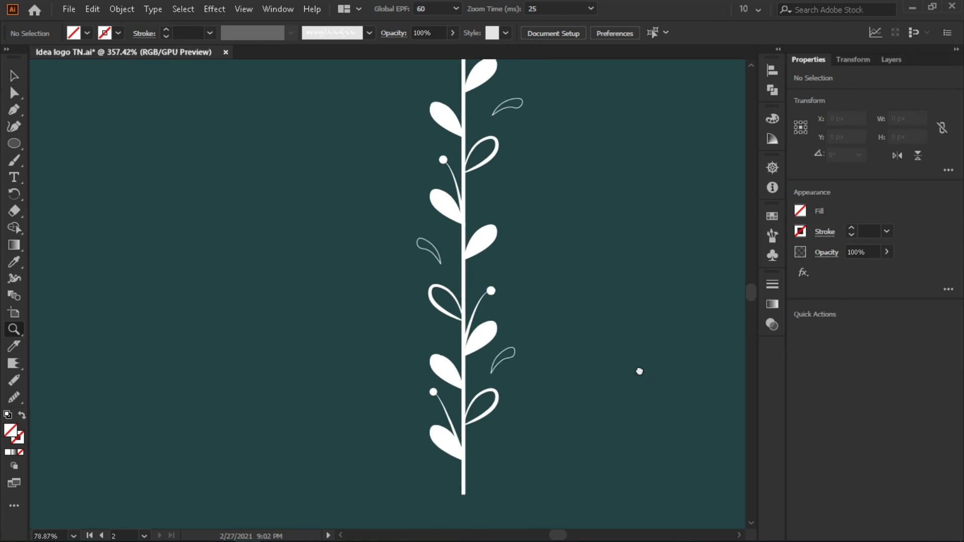
left_click(460, 297)
left_click(851, 235)
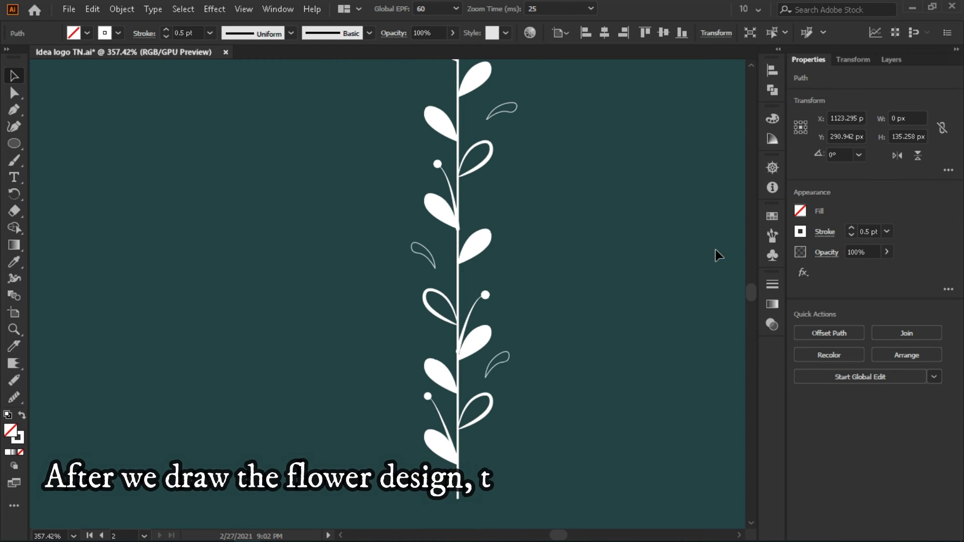
left_click(641, 230)
key("ctrl+z")
left_click(641, 230)
Select the stem with all its leaves, stalks and petals and group them into one branch
key("z")
scroll(380, 348, "down", 2)
left_click_drag(369, 460, 508, 121)
left_click(114, 10)
left_click(122, 9)
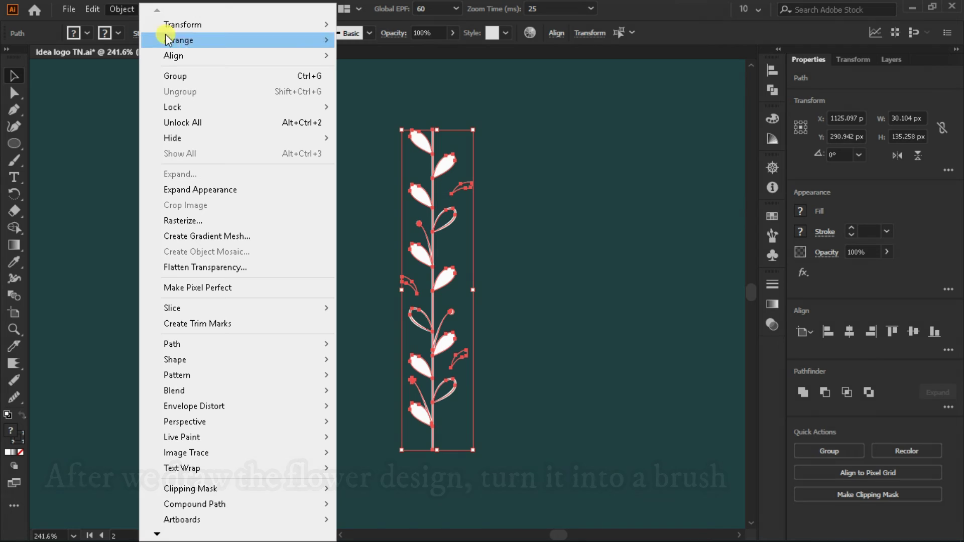
left_click(224, 78)
Create a new Art Brush from the grouped leafy branch, keeping the default brush options
left_click(775, 242)
mouse_move(776, 242)
left_mouse_down()
mouse_move(772, 228)
mouse_move(649, 226)
left_mouse_up()
left_click(401, 95)
left_click(278, 8)
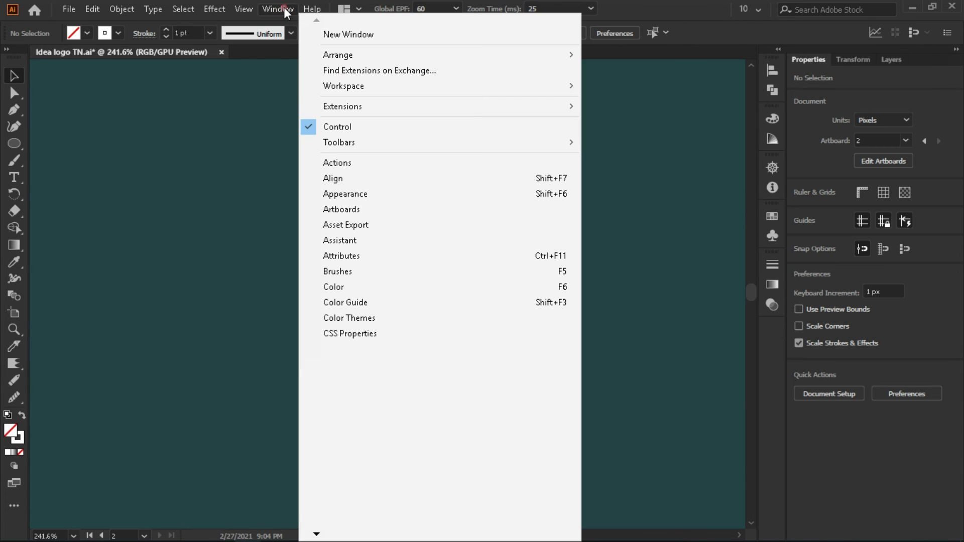
left_click(396, 271)
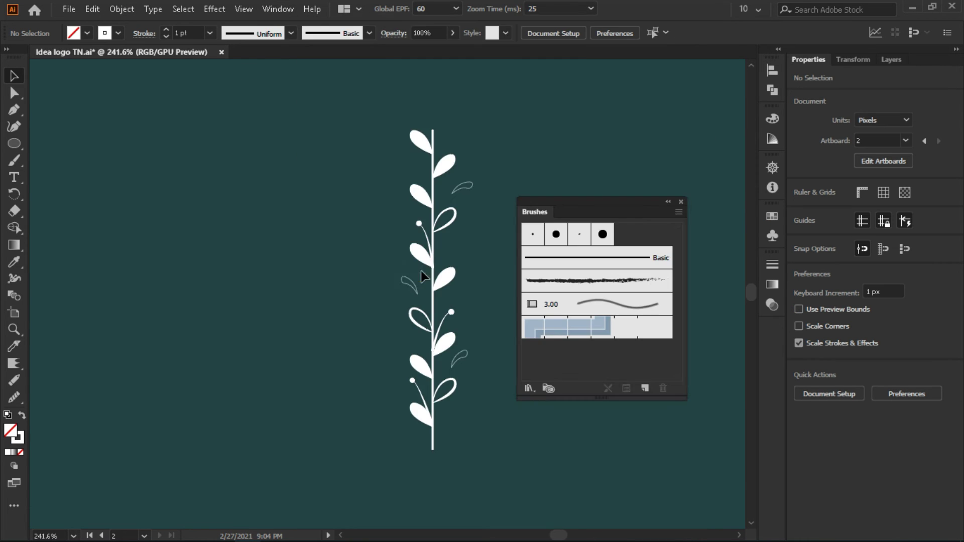
left_click_drag(592, 206, 618, 191)
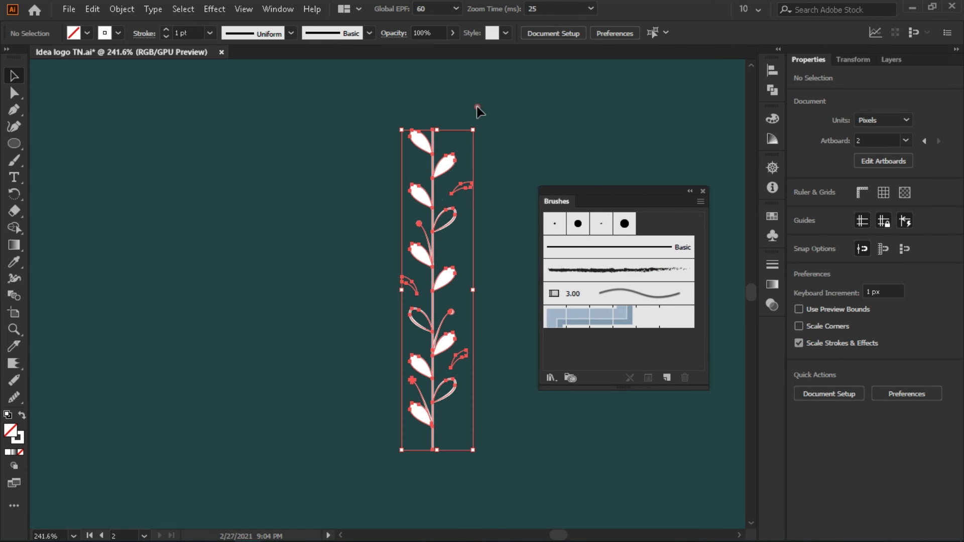
left_click(430, 194)
left_click_drag(430, 195, 601, 345)
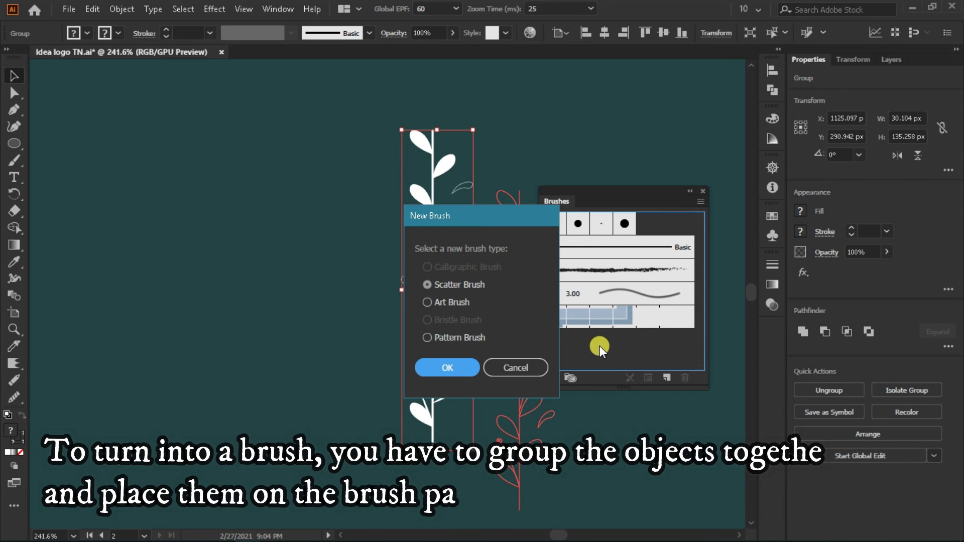
left_click(427, 302)
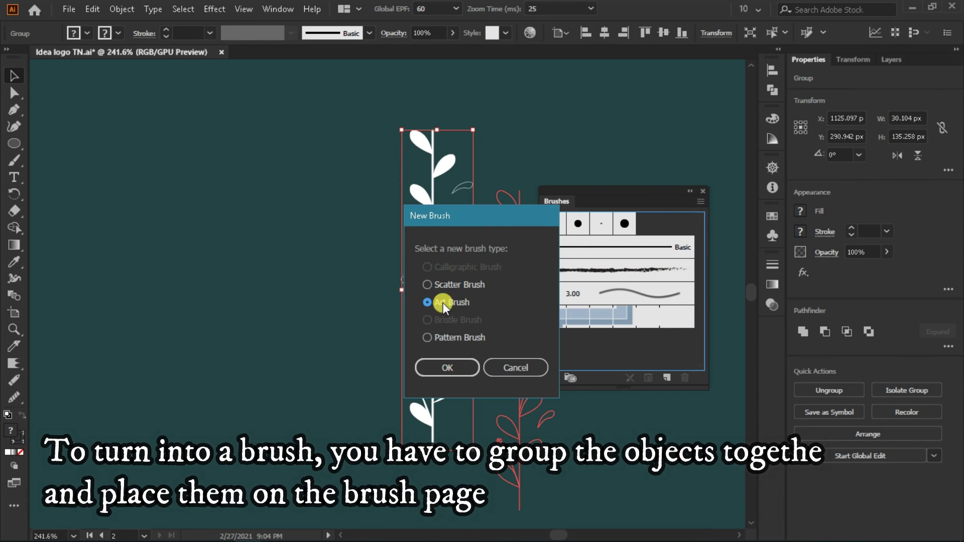
left_click(456, 373)
left_click(604, 393)
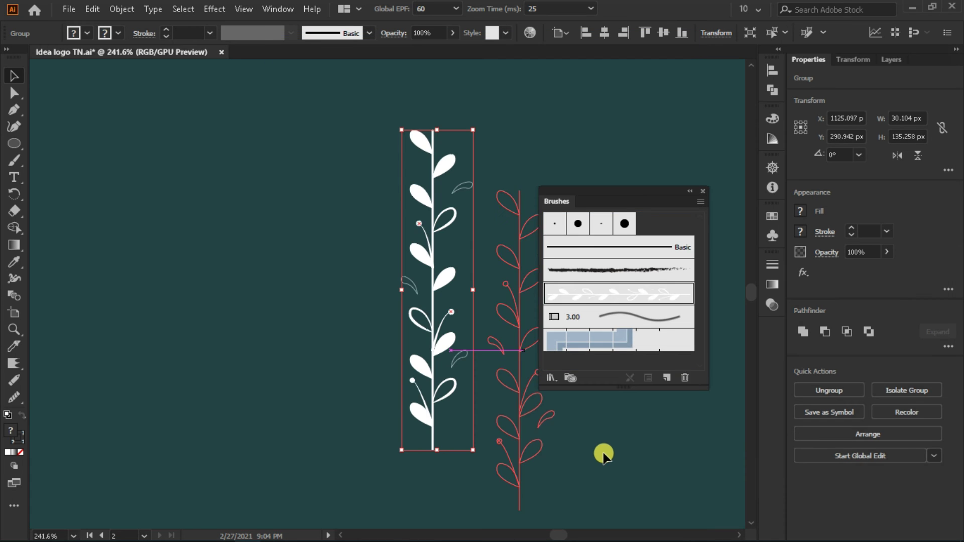
Dock the brush collection again and move the branch group outside the artboard, beyond its upper-right corner
left_click(691, 192)
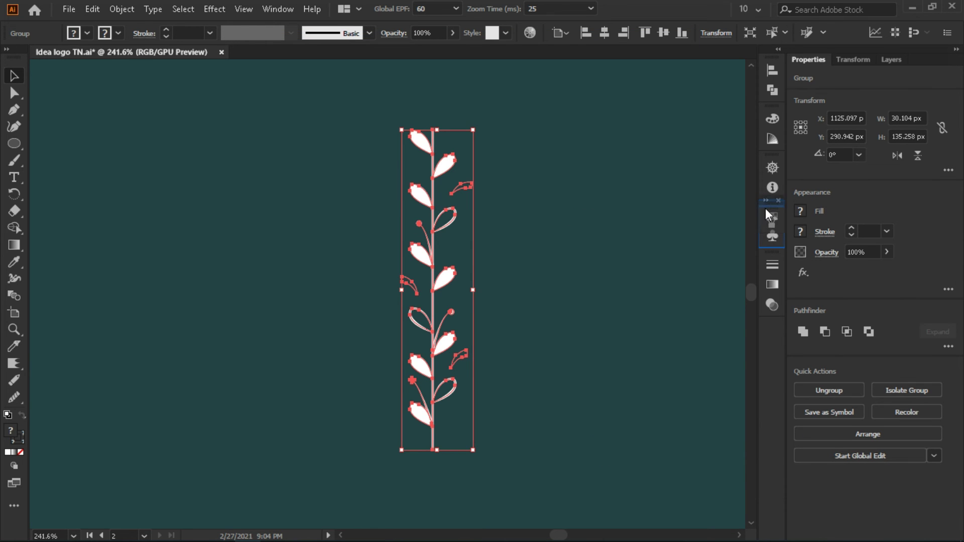
left_click_drag(763, 210, 764, 209)
key("z")
mouse_move(632, 214)
left_mouse_down()
mouse_move(520, 233)
mouse_move(294, 301)
left_mouse_up()
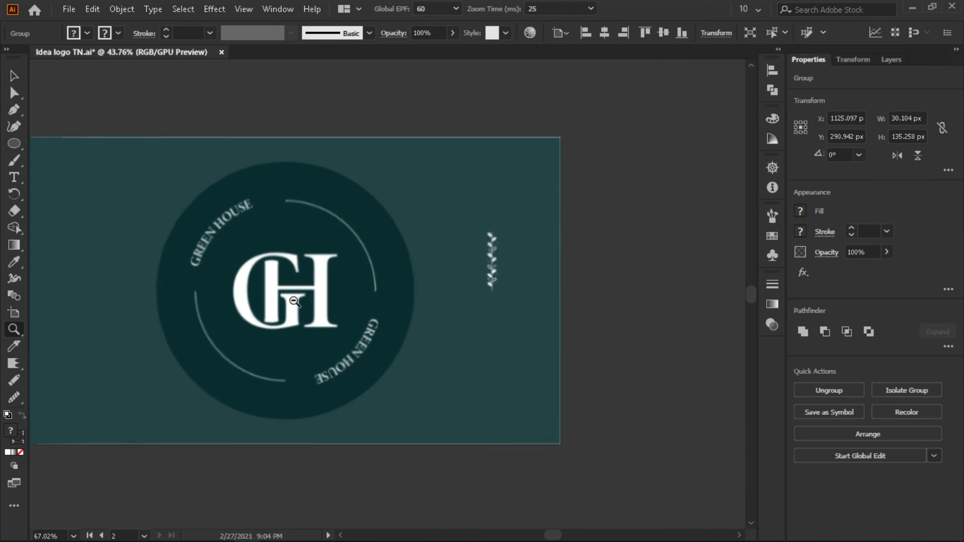
key("v")
left_click_drag(600, 264, 691, 170)
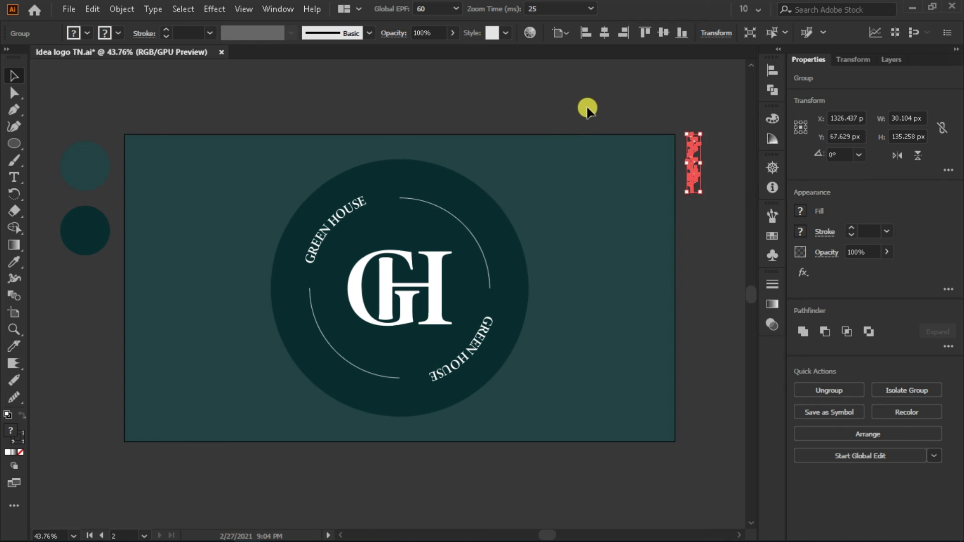
left_click(587, 108)
Apply the new leafy branch art brush to the upper-right arc of the ring
left_click(471, 236)
key("z")
left_click_drag(470, 236, 607, 271)
key("v")
left_click(772, 216)
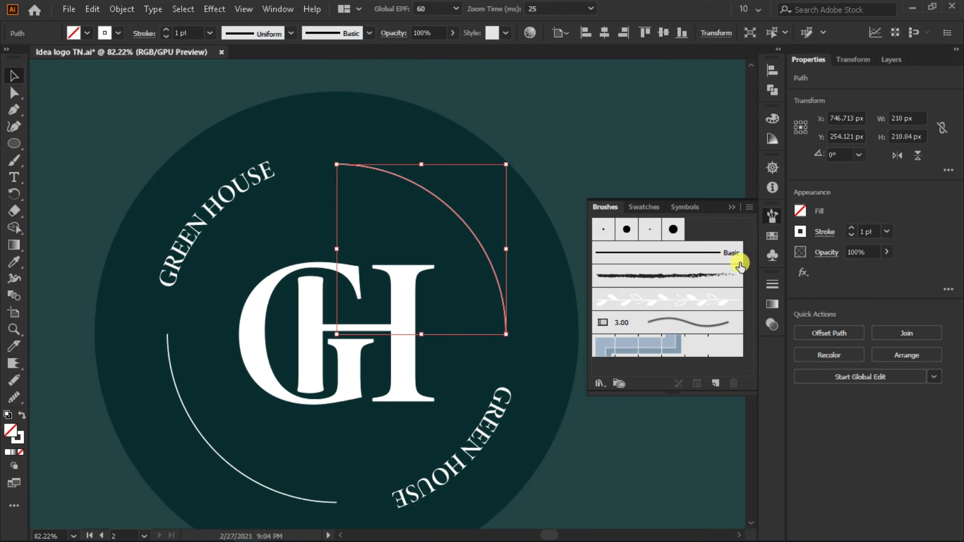
left_click(690, 303)
left_click(732, 206)
left_click(895, 313)
left_click(893, 313)
left_click(655, 295)
Apply the same leafy branch art brush to the lower-left arc
left_click_drag(477, 366, 514, 279)
left_click(314, 407)
left_click(772, 217)
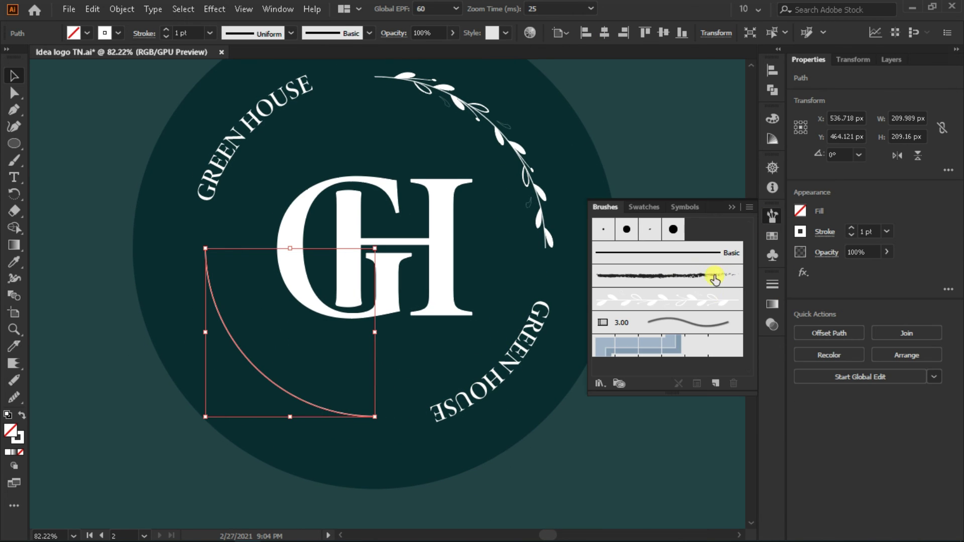
left_click(705, 300)
left_click(733, 206)
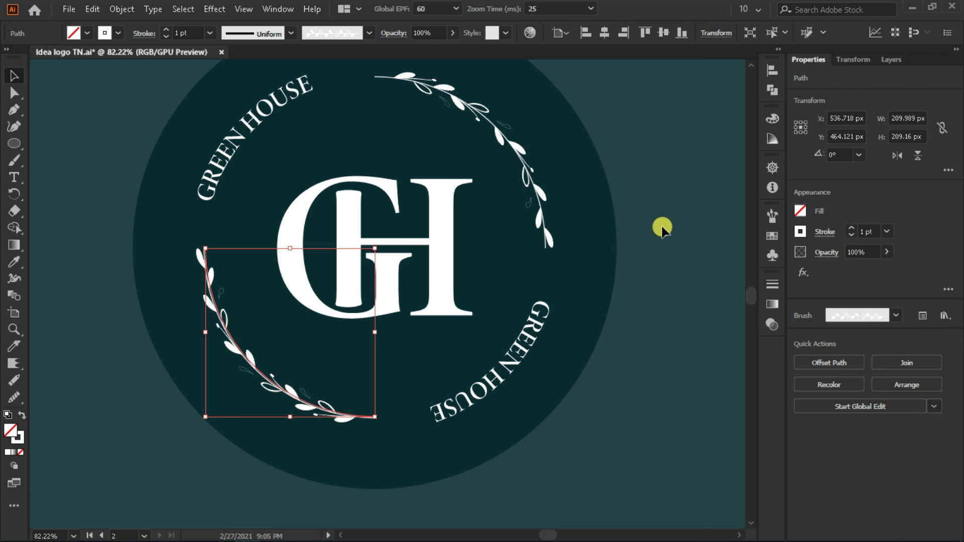
Set the stroke weight of both leafy arcs to 2 pt
left_click_drag(661, 224, 664, 246)
left_click(548, 200, "shift")
left_click(853, 227)
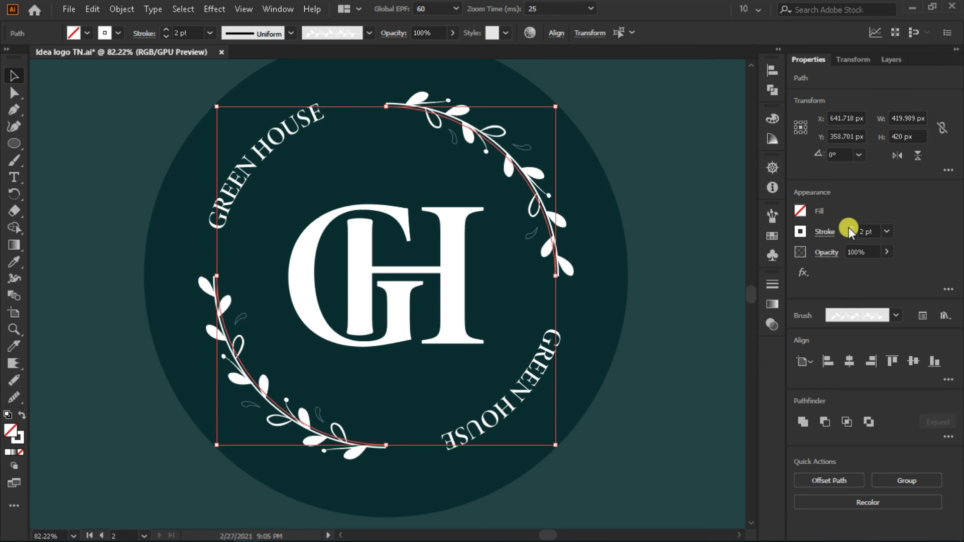
left_click(706, 273)
key("z")
left_click_drag(581, 282, 409, 319)
left_click_drag(516, 314, 601, 295)
key("v")
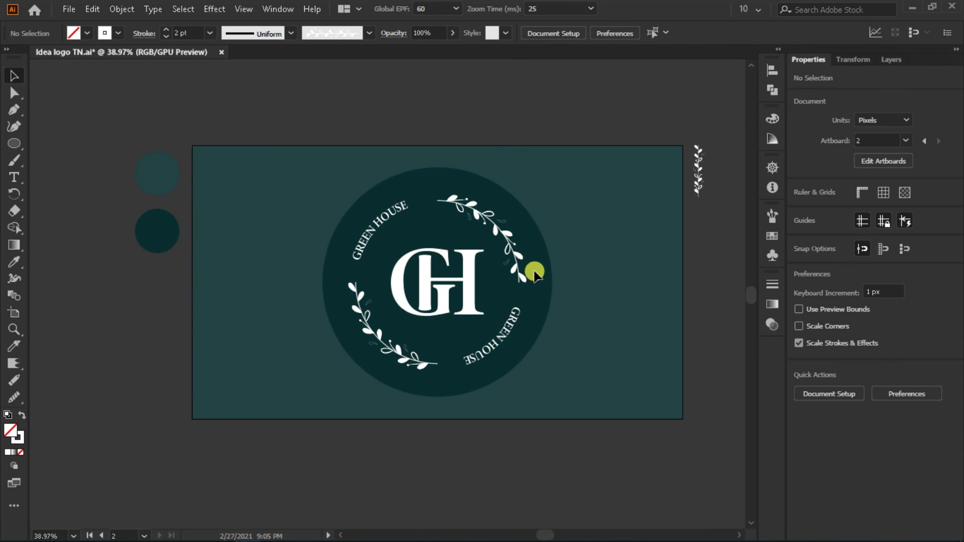
Try a 1 pt stroke weight on both leafy arcs, and undo it
left_click(517, 265)
left_click(416, 361, "shift")
left_click(853, 234)
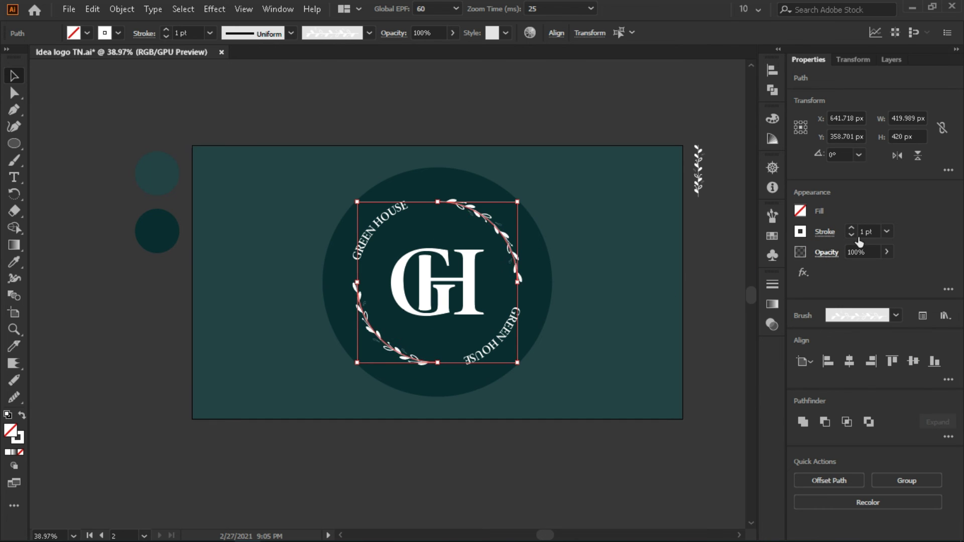
left_click(625, 265)
key("ctrl+z")
Set the font size of the upper-left GREEN HOUSE text to 34 pt
left_click(385, 215)
scroll(394, 212, "up", 3)
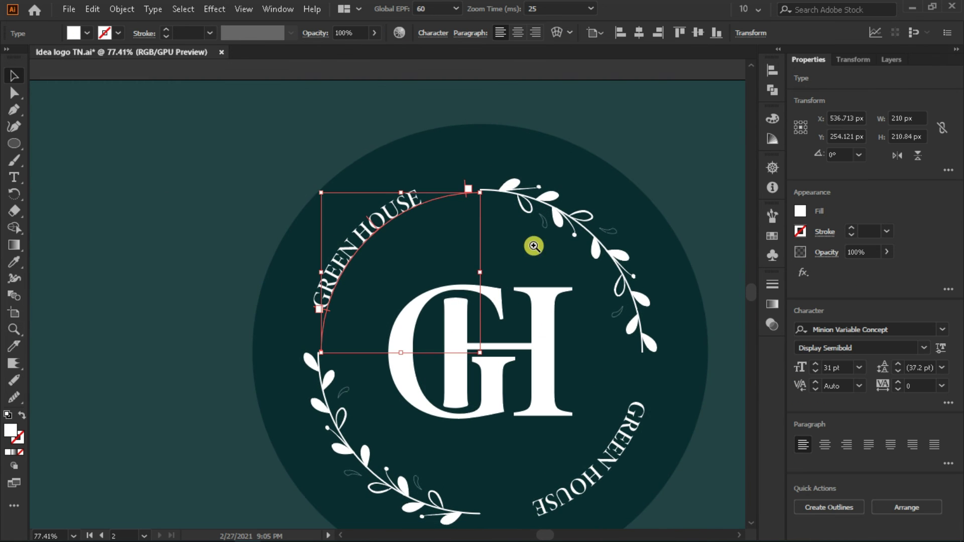
left_click(817, 366)
left_click(817, 366)
left_click(817, 366)
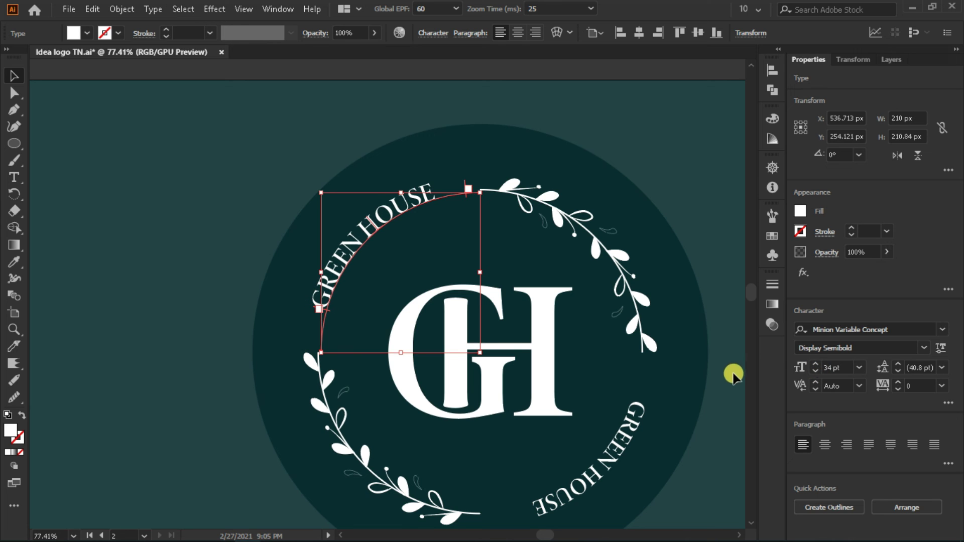
Enlarge the lower-right GREEN HOUSE text to match the upper-left one
left_click_drag(732, 376, 649, 306)
left_click(552, 372)
left_click(815, 368)
left_click(724, 370)
key("ctrl+0")
left_click_drag(497, 305, 501, 309)
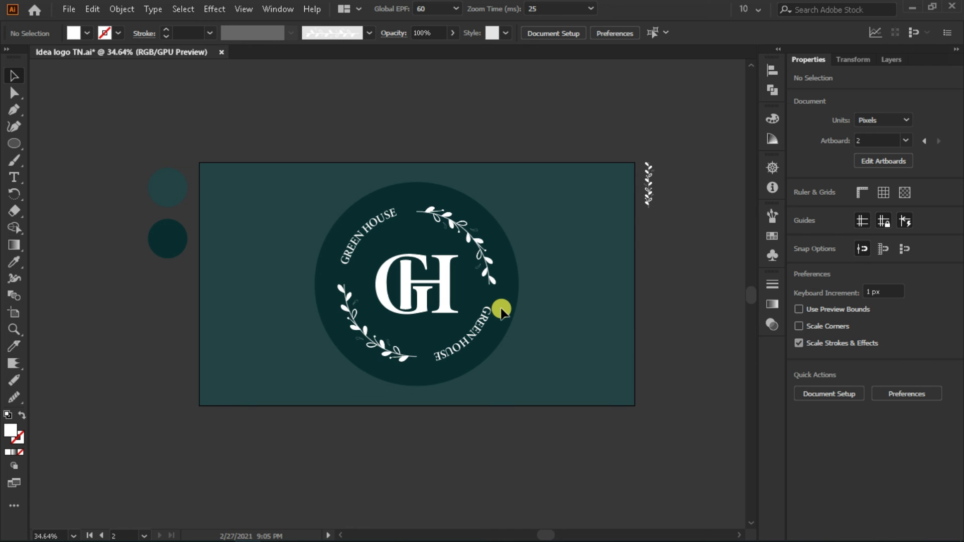